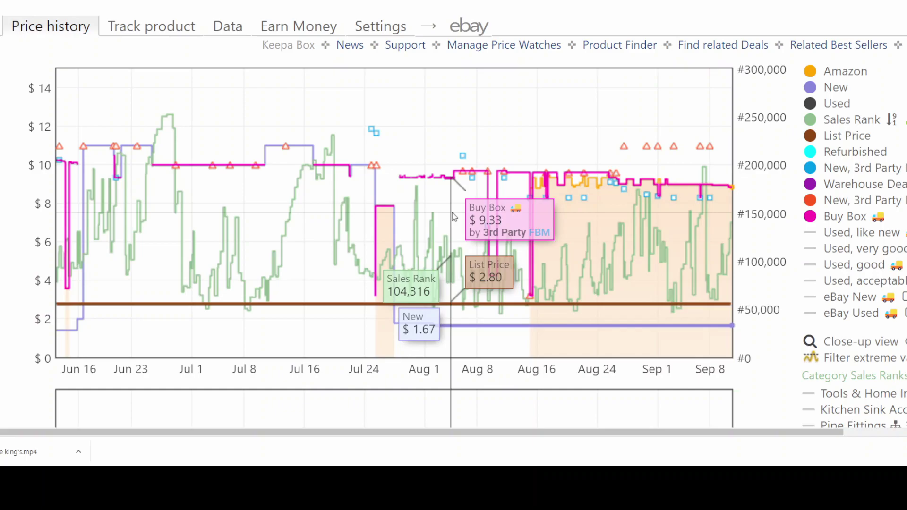
# - Hide every visible price and sales rank series on the main graph except New, 3rd Party FBM
pyautogui.click(831, 73)
pyautogui.click(835, 88)
pyautogui.click(838, 102)
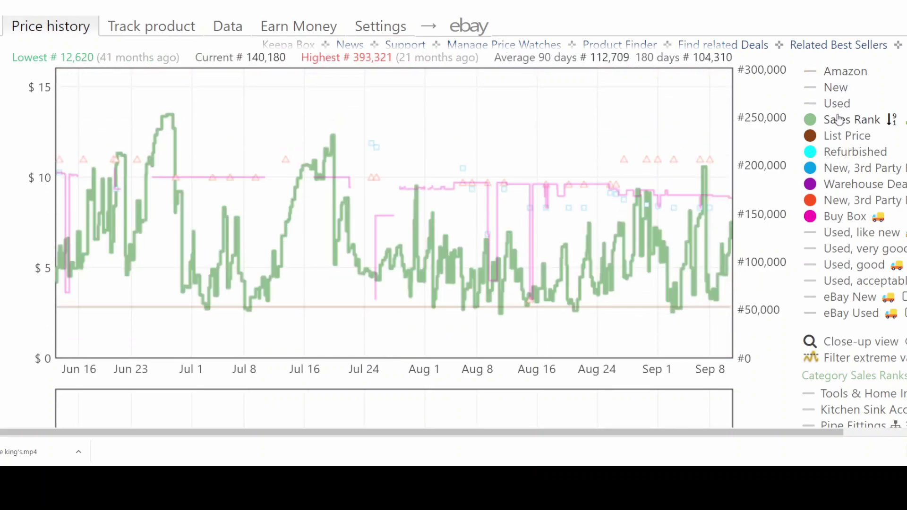
pyautogui.click(837, 119)
pyautogui.click(839, 137)
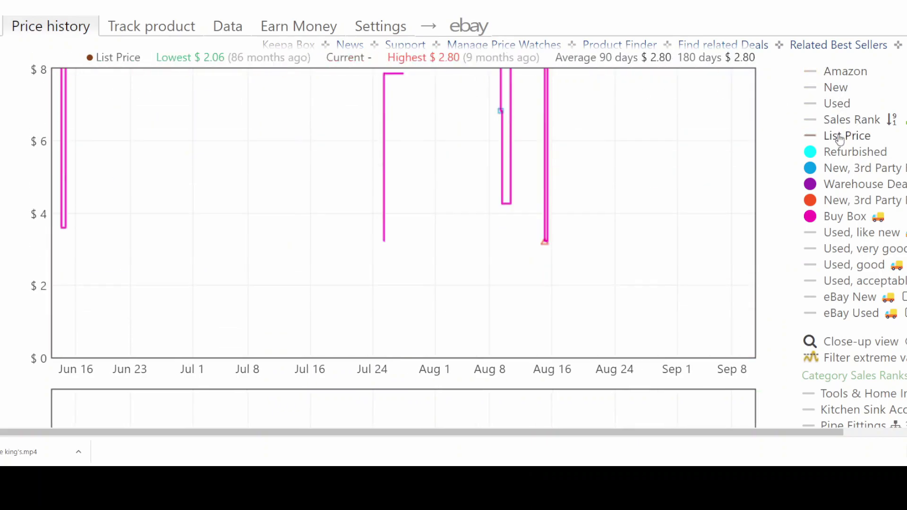
pyautogui.click(834, 153)
pyautogui.click(839, 186)
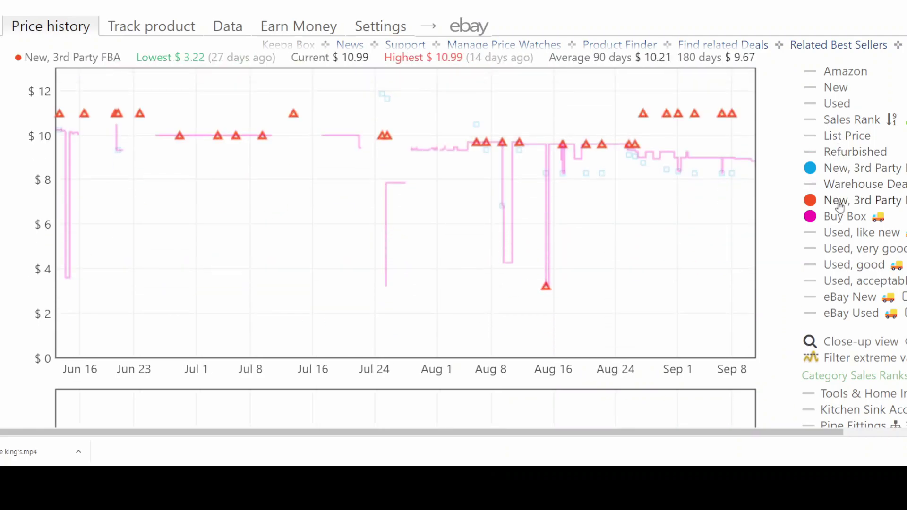
pyautogui.click(839, 201)
pyautogui.click(844, 218)
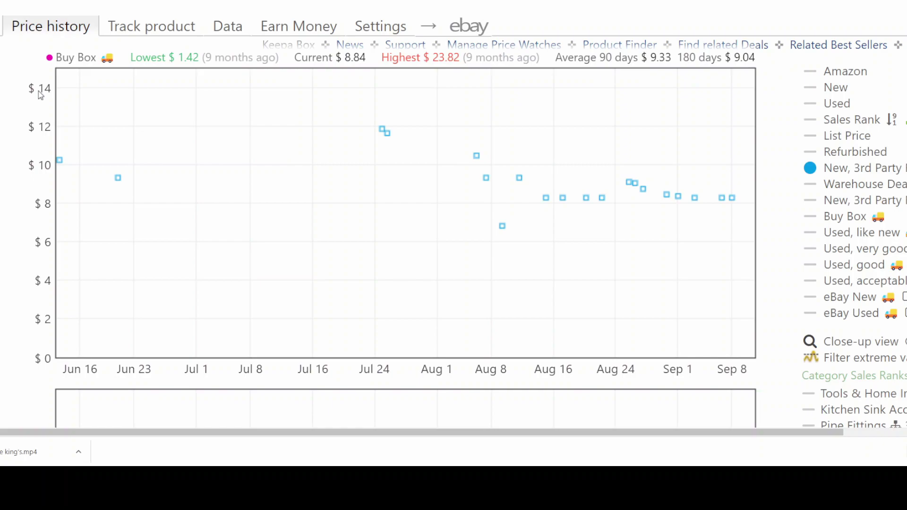
# - Show the eBay Used series and view the price history over the Week range
pyautogui.click(849, 315)
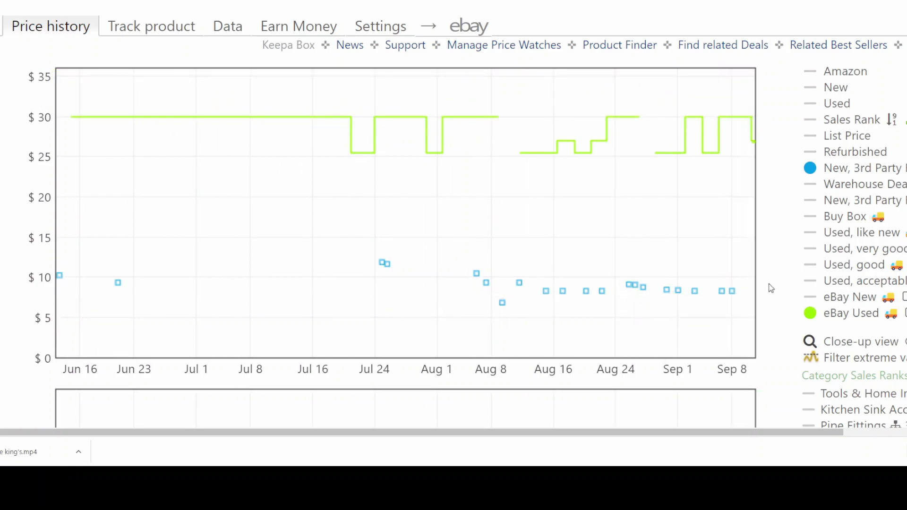
pyautogui.scroll(-5, 777, 281)
pyautogui.scroll(-3, 777, 281)
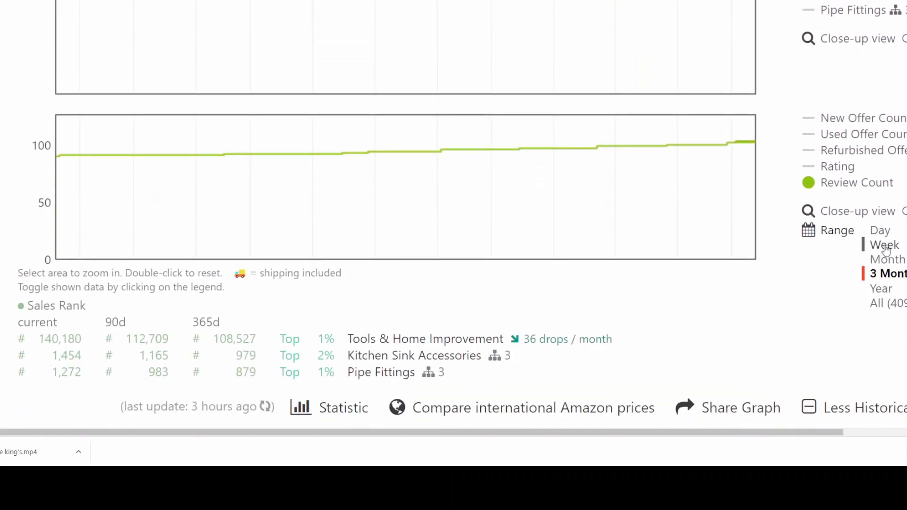
pyautogui.click(884, 244)
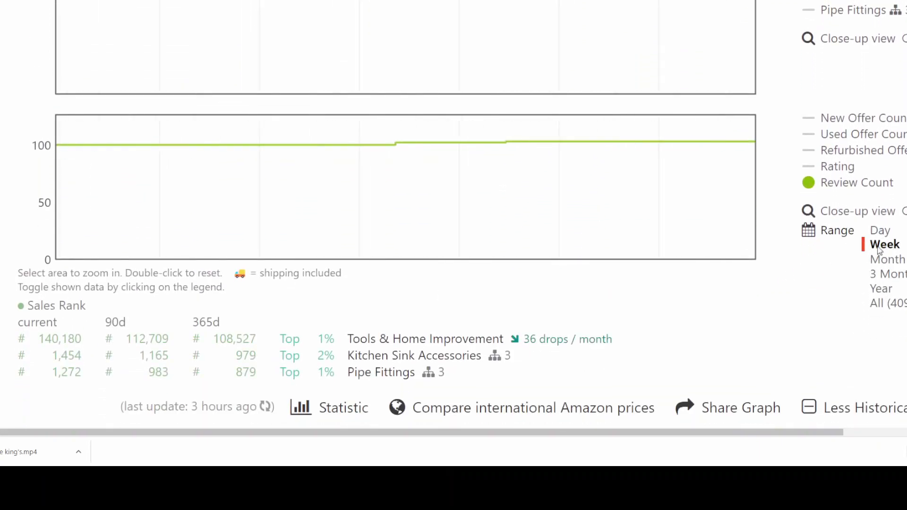
pyautogui.scroll(3, 806, 303)
pyautogui.scroll(1, 809, 330)
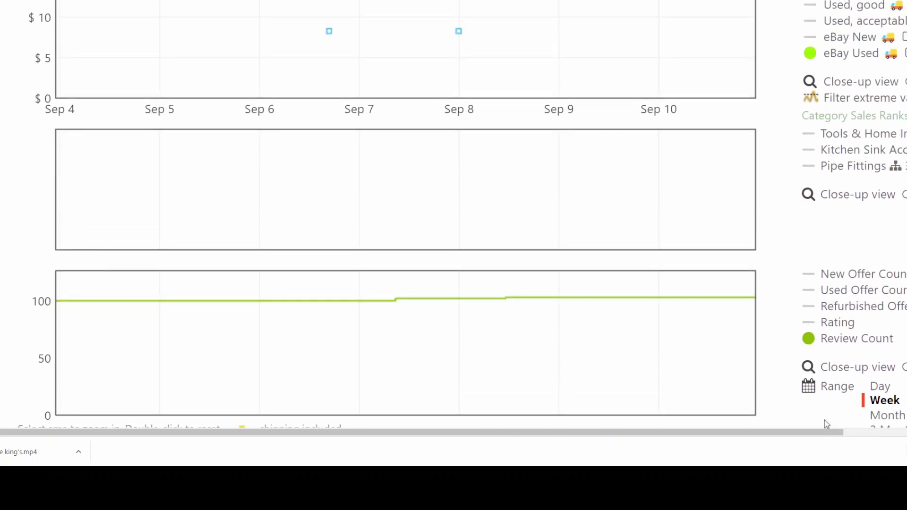
pyautogui.scroll(5, 805, 400)
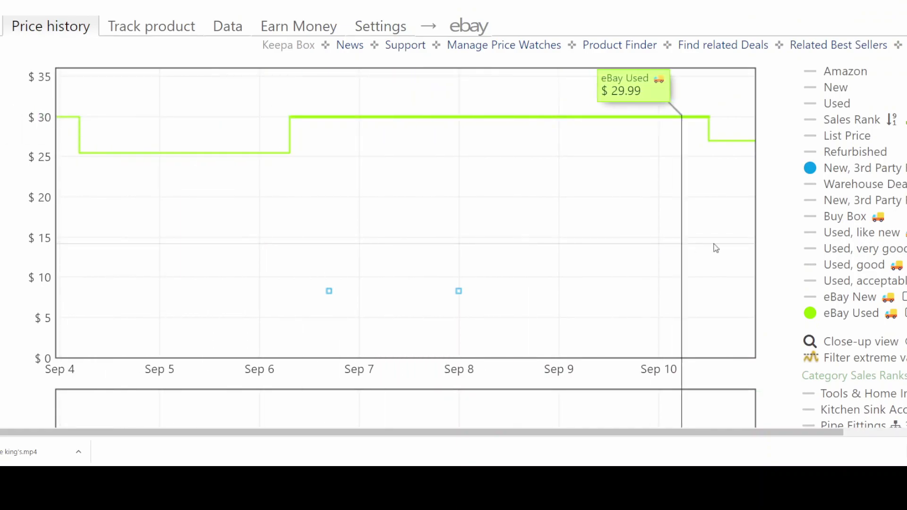
# - Change the graph range to Month and view the price history for that period
pyautogui.scroll(-4, 773, 263)
pyautogui.scroll(-3, 789, 264)
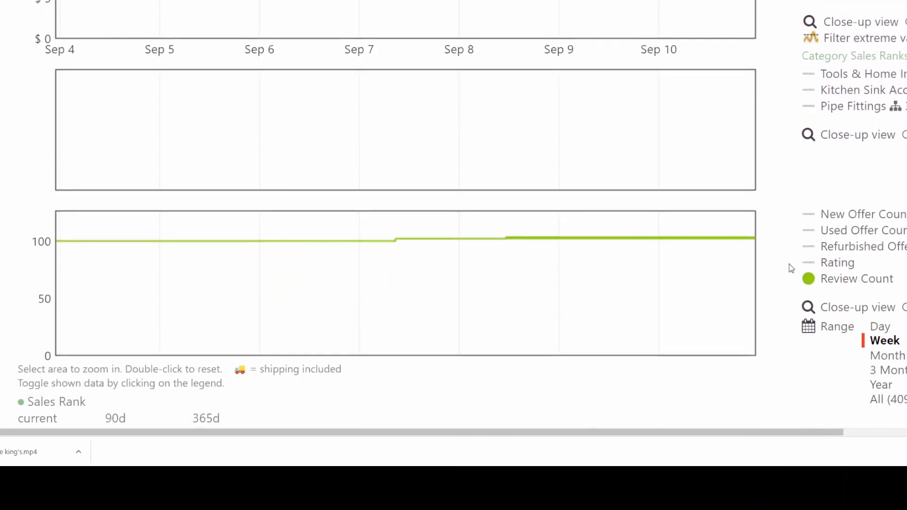
pyautogui.click(883, 312)
pyautogui.scroll(7, 803, 326)
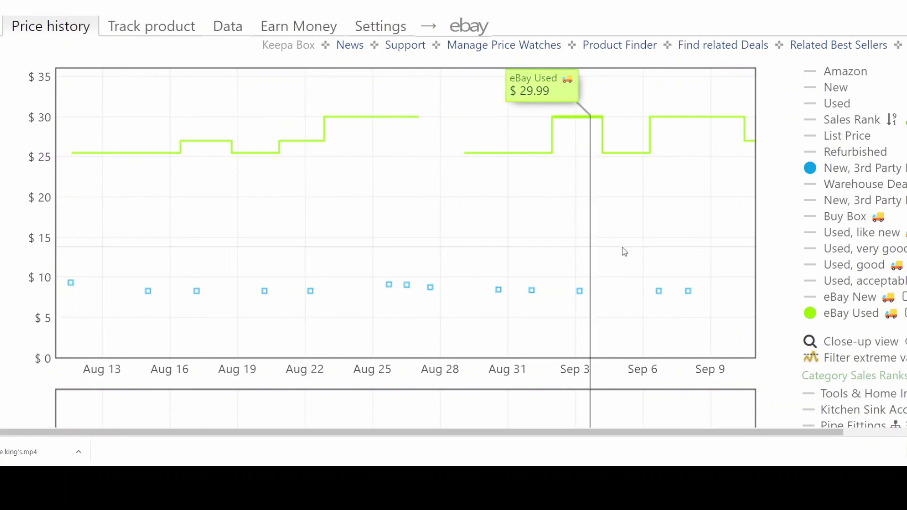
# - Change the graph range to 3 Months and view the price history for that period
pyautogui.scroll(-6, 788, 277)
pyautogui.scroll(-1, 788, 278)
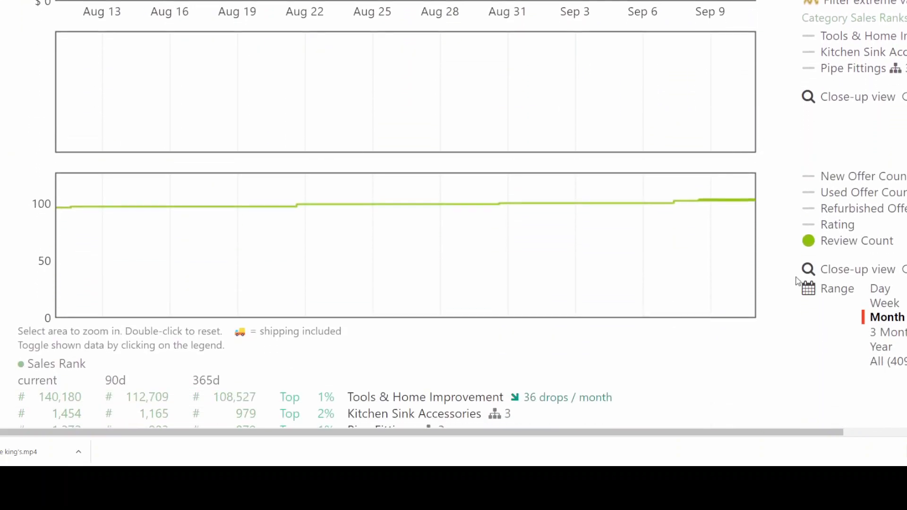
pyautogui.click(884, 329)
pyautogui.scroll(9, 789, 326)
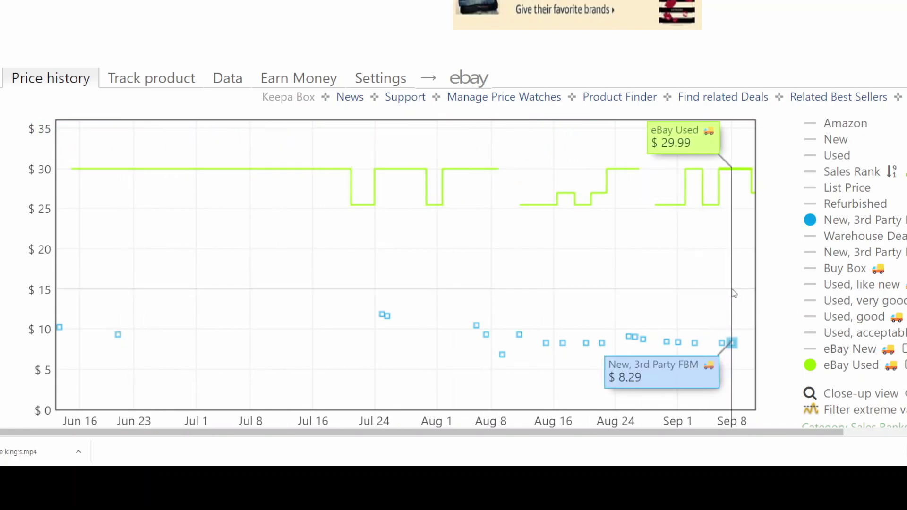
# - Change the graph range to Year and view the price history for that period
pyautogui.scroll(-5, 785, 300)
pyautogui.scroll(-4, 787, 300)
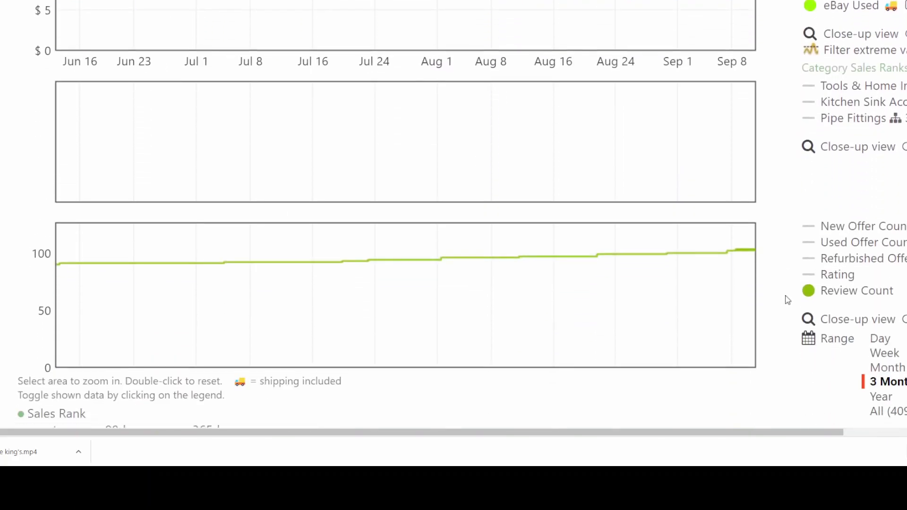
pyautogui.click(884, 341)
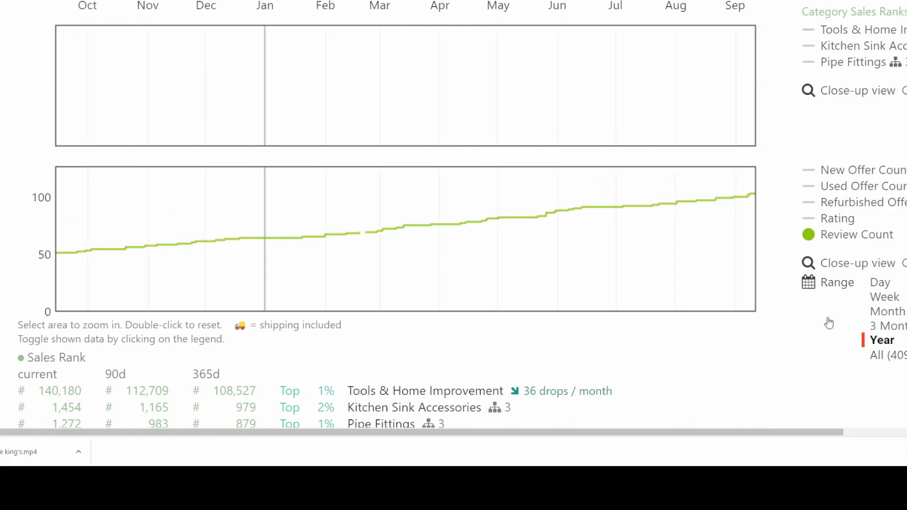
pyautogui.scroll(8, 822, 320)
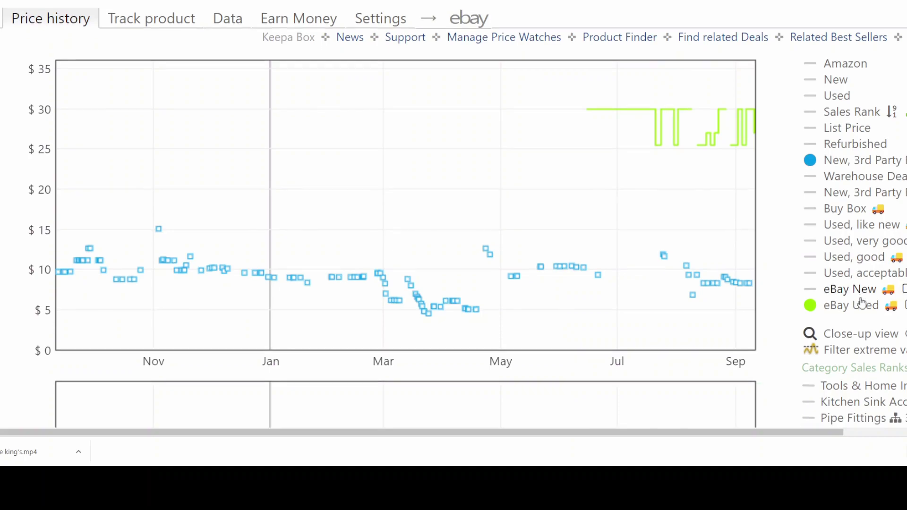
# - Expand the graph range to All and examine the long-term New, 3rd Party FBM price history
pyautogui.scroll(-7, 860, 304)
pyautogui.scroll(-2, 860, 303)
pyautogui.click(881, 303)
pyautogui.scroll(4, 620, 97)
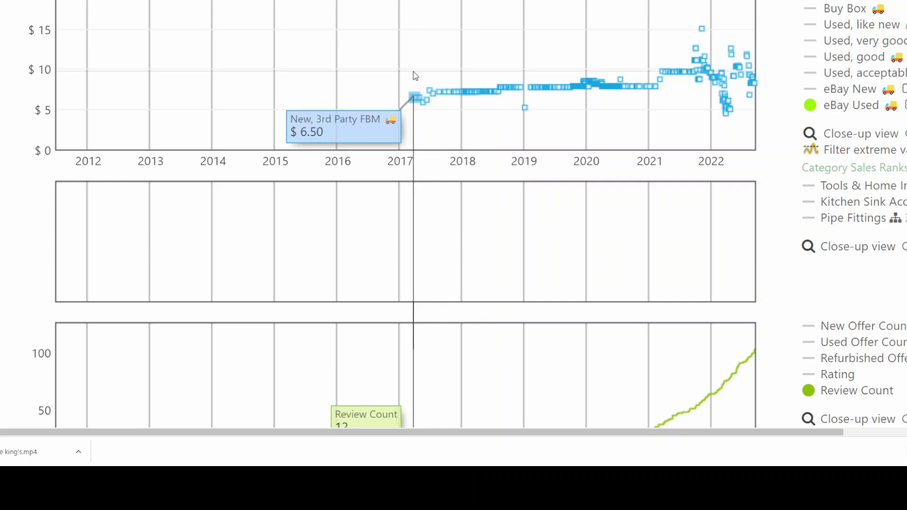
pyautogui.scroll(2, 514, 77)
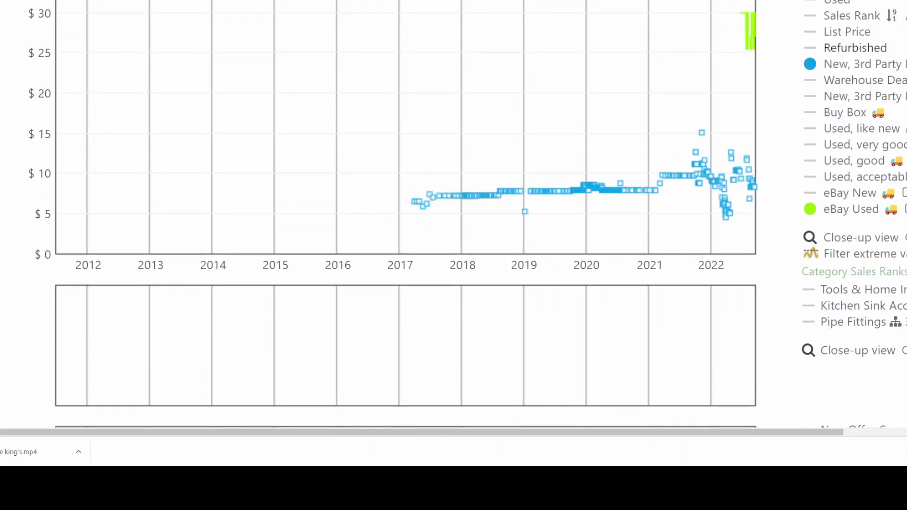
pyautogui.moveTo(861, 66)
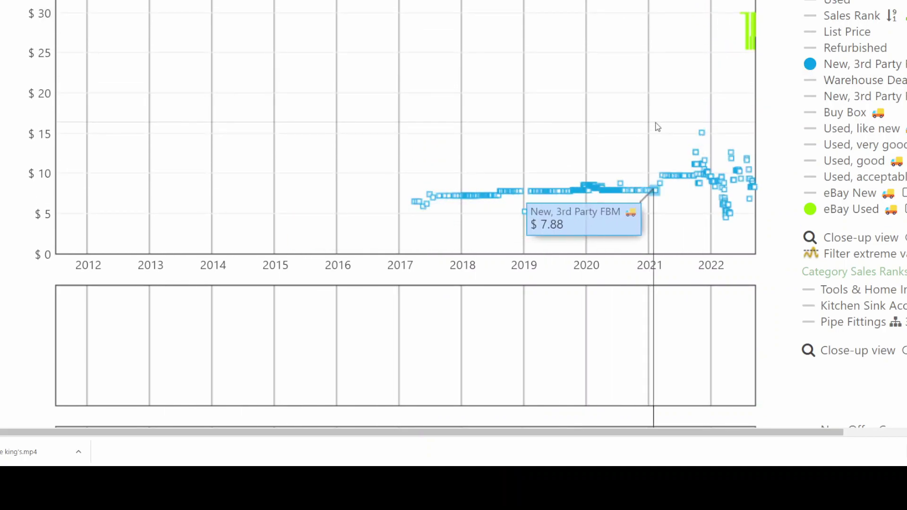
# - Return the graph range to 3 Months and bring the price graph back into view
pyautogui.scroll(-3, 782, 256)
pyautogui.scroll(-2, 813, 265)
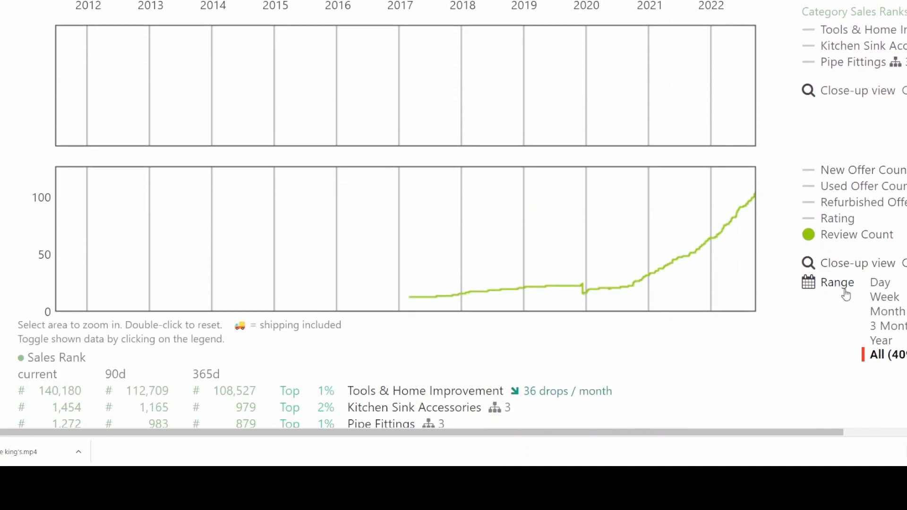
pyautogui.click(890, 327)
pyautogui.scroll(1, 793, 294)
pyautogui.scroll(4, 793, 294)
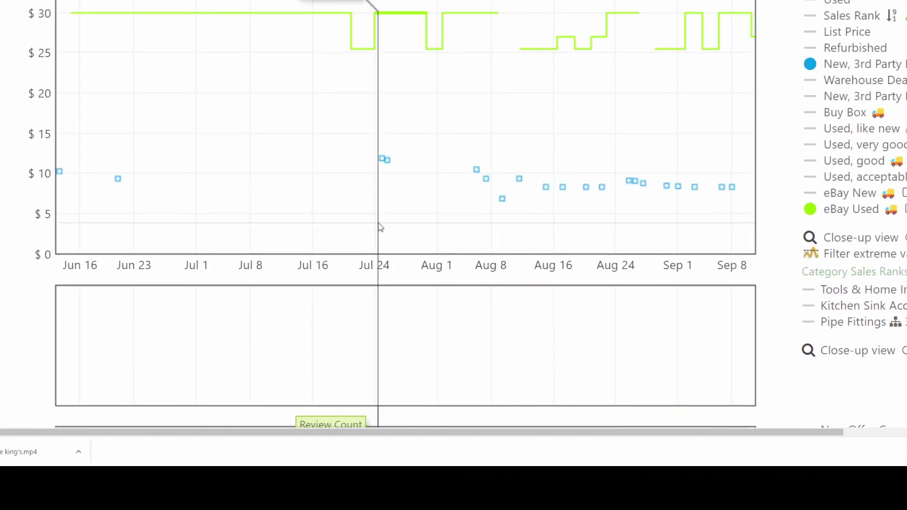
# - Zoom the price graph in on about Jul 24 to Aug 9, and restore the 3 Months range
pyautogui.moveTo(382, 227); pyautogui.dragTo(505, 207)
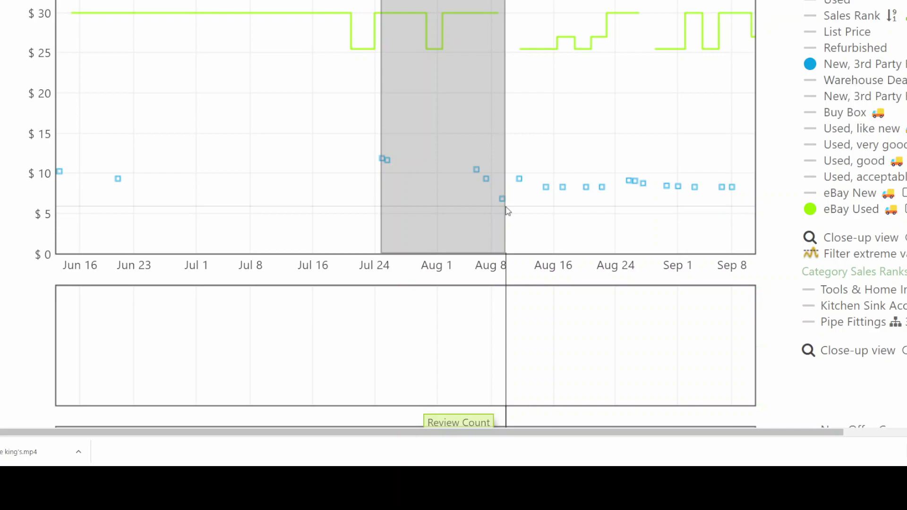
pyautogui.moveTo(507, 210); pyautogui.dragTo(507, 210)
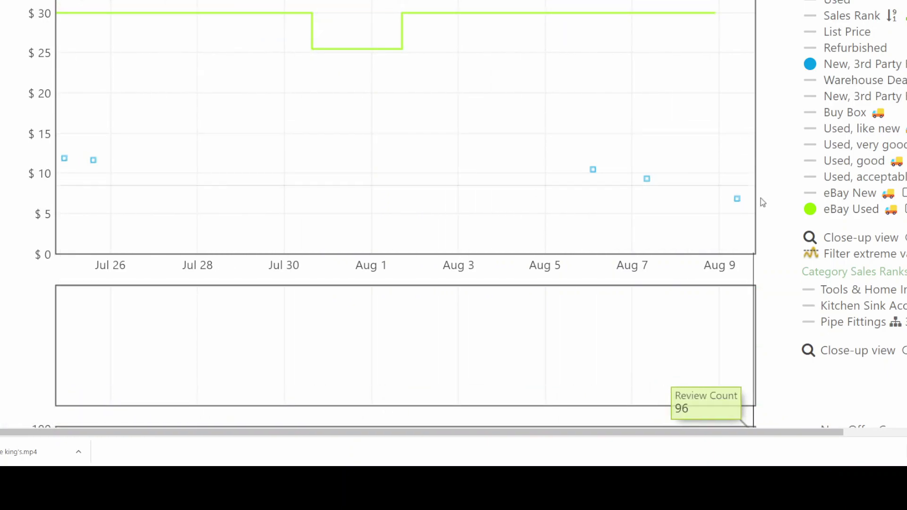
pyautogui.scroll(-5, 836, 289)
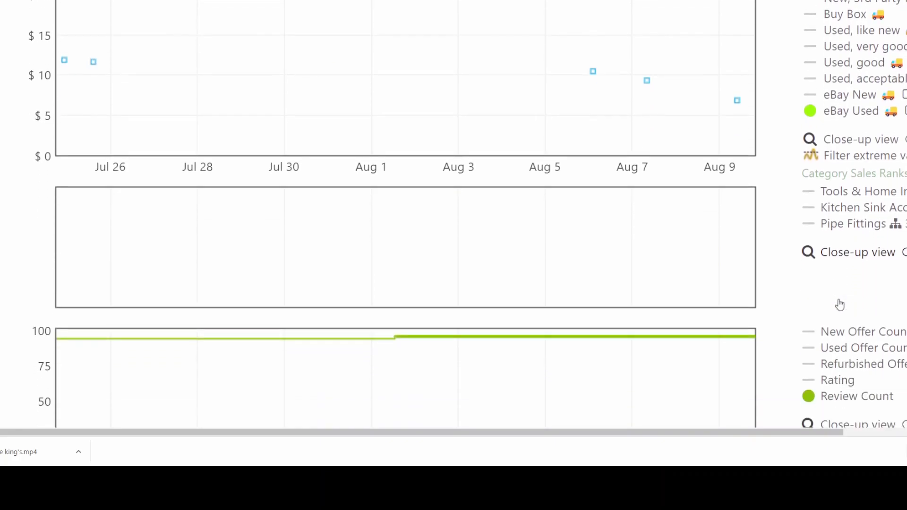
pyautogui.scroll(-1, 843, 308)
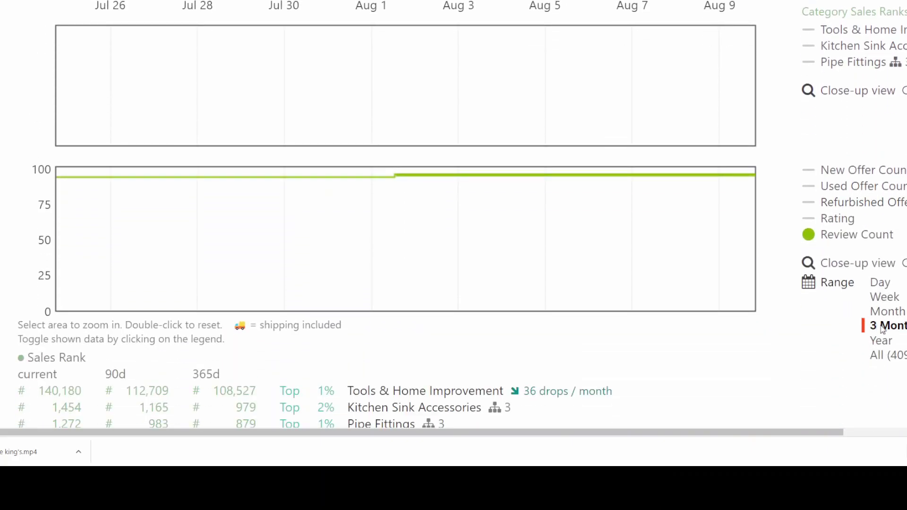
pyautogui.scroll(10, 788, 277)
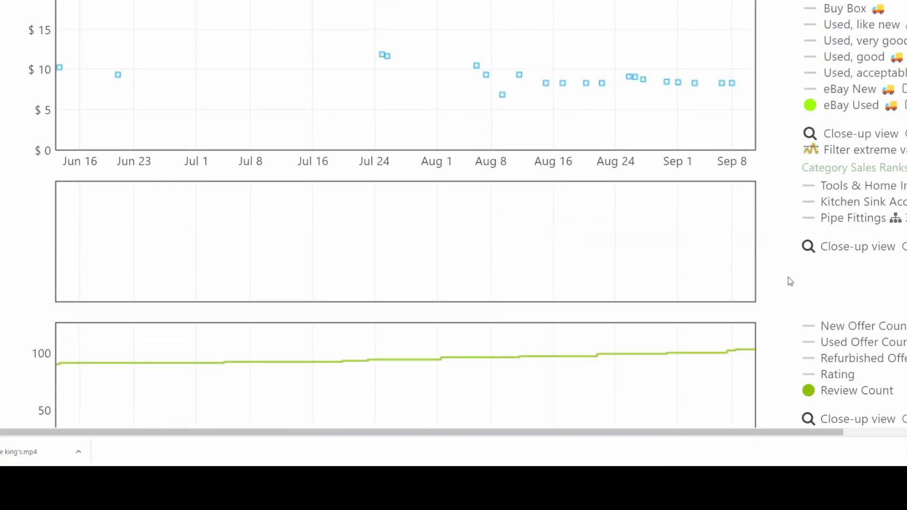
pyautogui.scroll(-1, 790, 281)
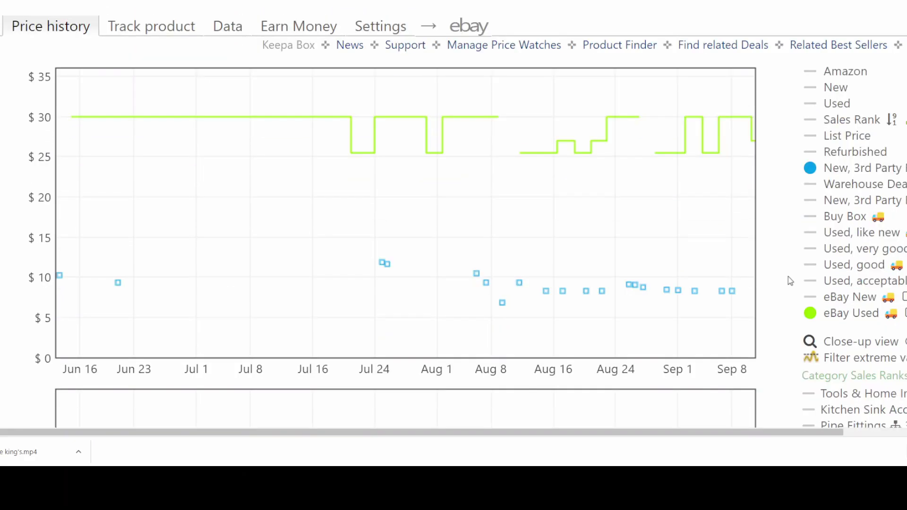
# - Show the Amazon price series on the graph and hide the eBay Used series
pyautogui.click(844, 72)
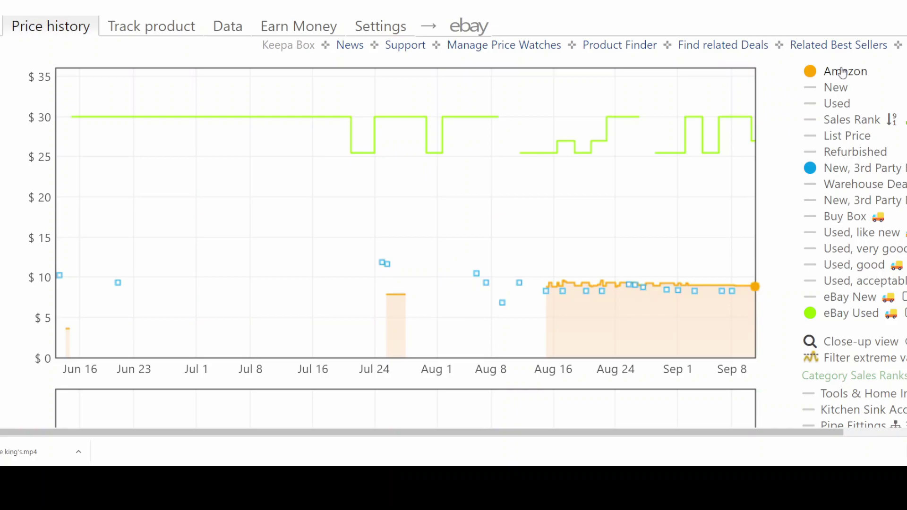
pyautogui.click(844, 314)
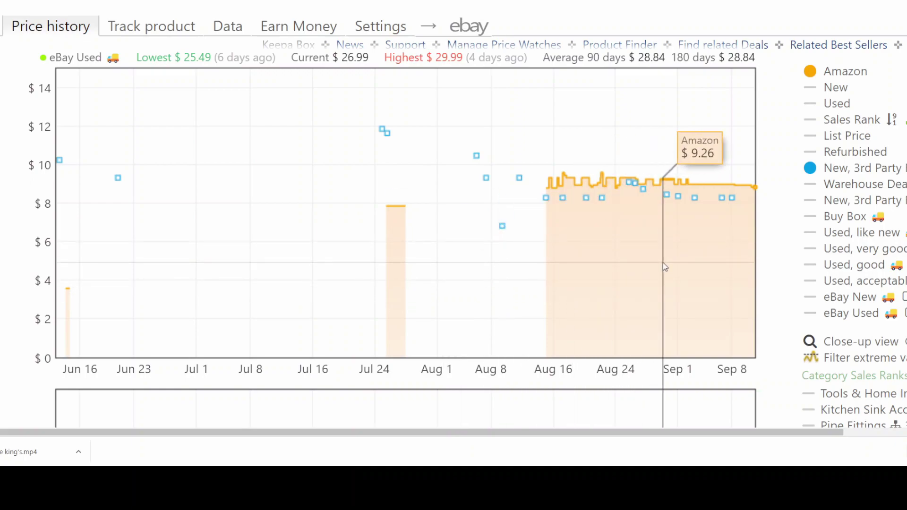
# - Hide the Amazon series and show the New price series alongside New, 3rd Party FBM
pyautogui.click(834, 73)
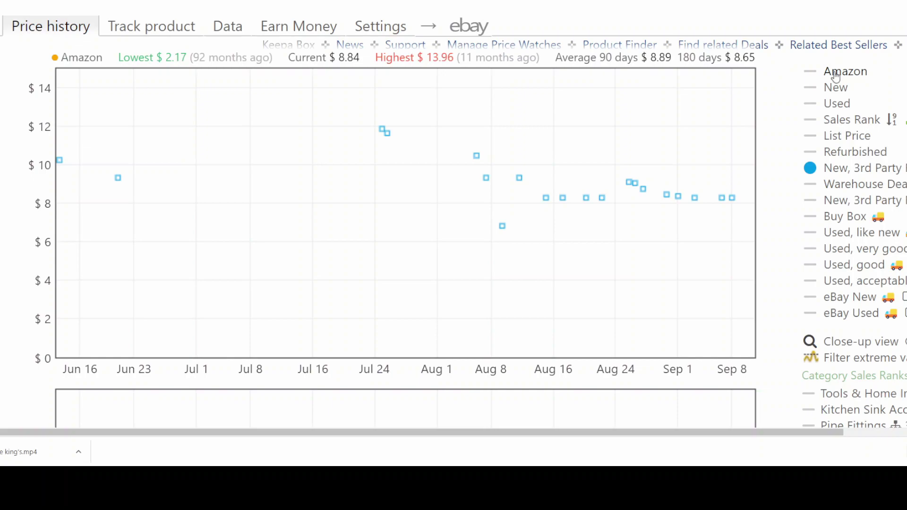
pyautogui.click(832, 90)
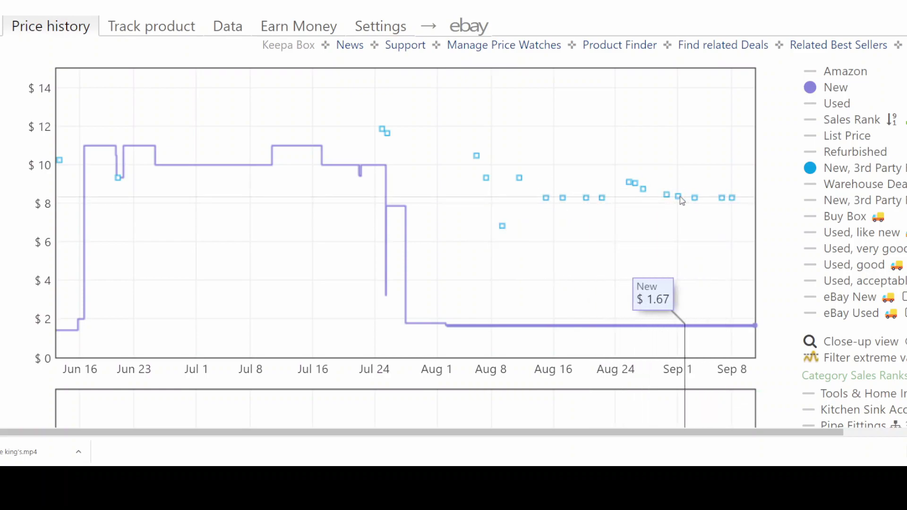
pyautogui.moveTo(631, 184)
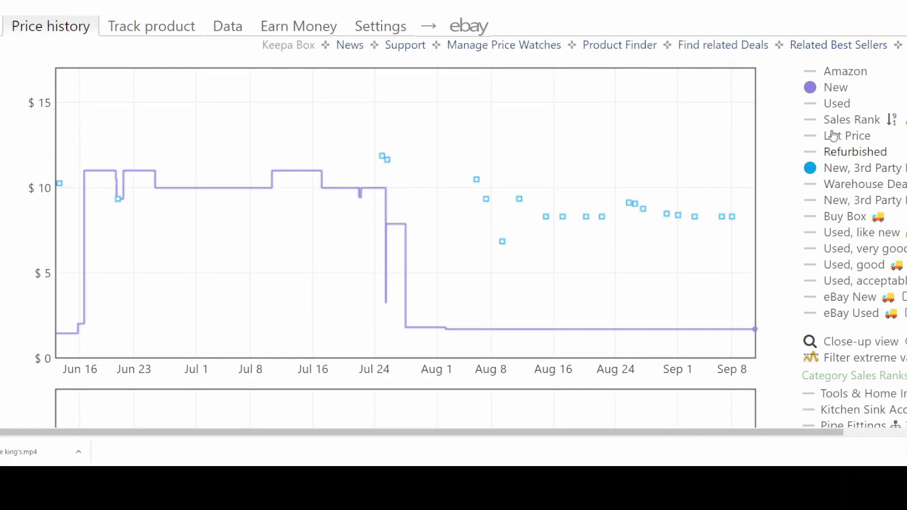
# - Hide the New and New, 3rd Party FBM series from the price graph
pyautogui.moveTo(830, 87)
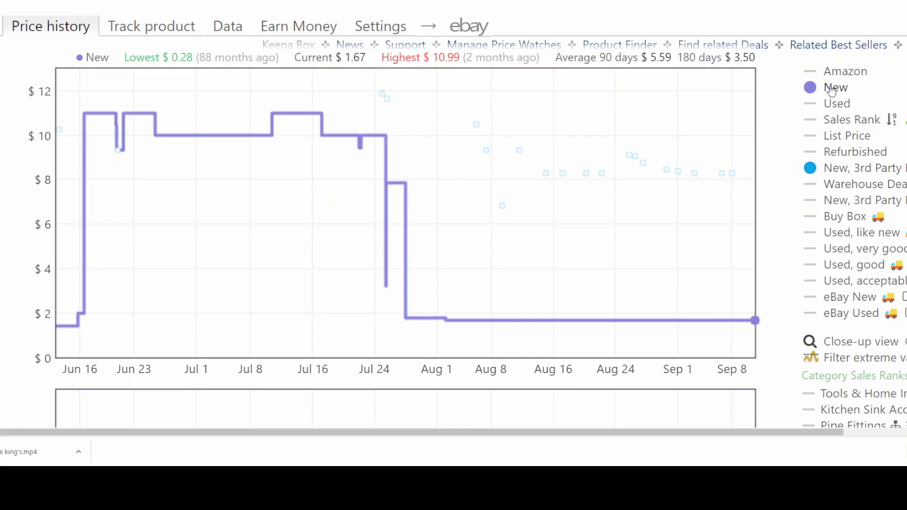
pyautogui.click(831, 88)
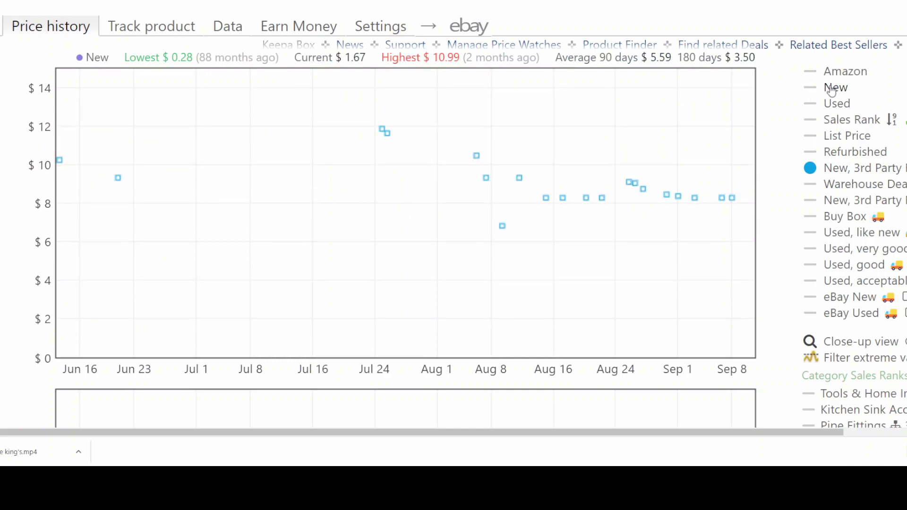
pyautogui.click(838, 170)
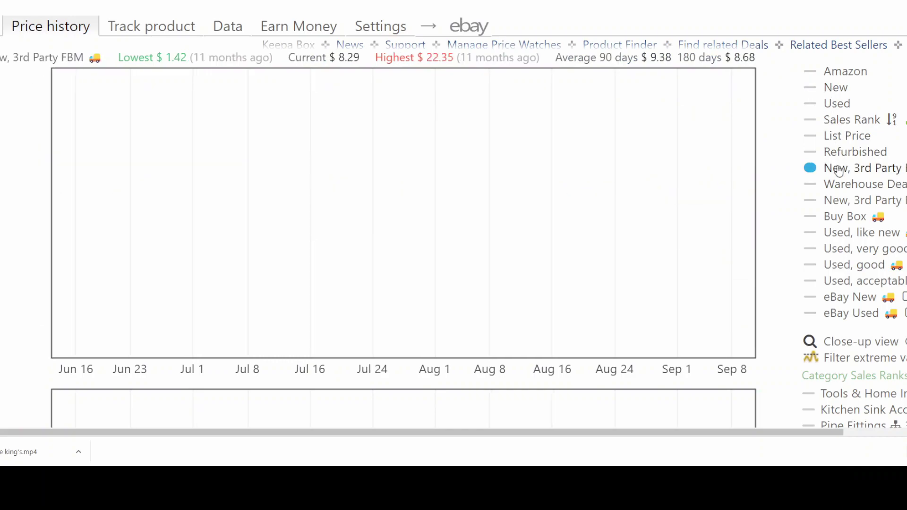
# - View the Used and Sales Rank series one after the other on the price graph, and hide both
pyautogui.click(835, 106)
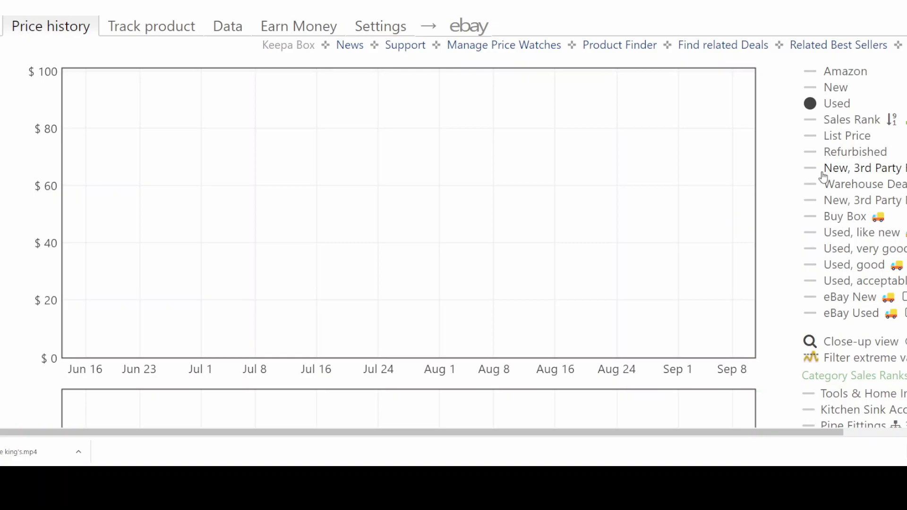
pyautogui.click(837, 125)
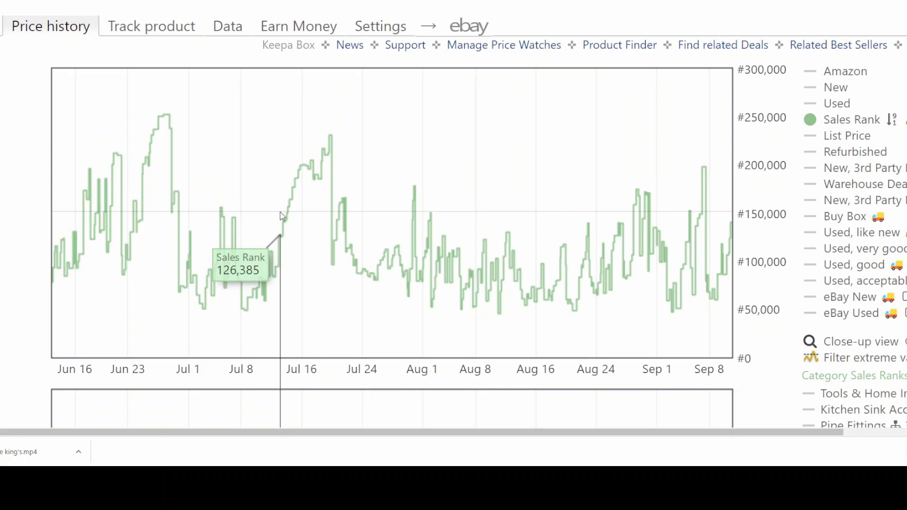
pyautogui.click(825, 122)
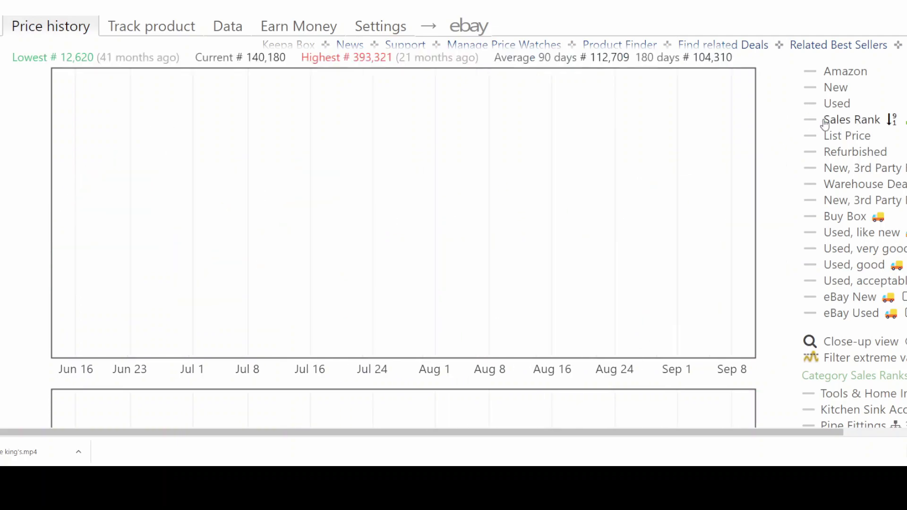
# - Compare the List Price series with the Amazon series on the price graph, and hide both
pyautogui.click(834, 139)
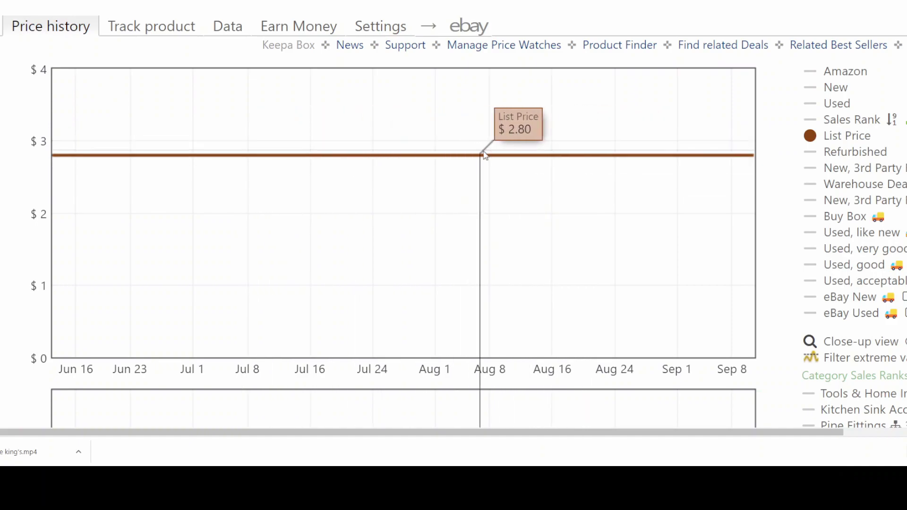
pyautogui.click(828, 75)
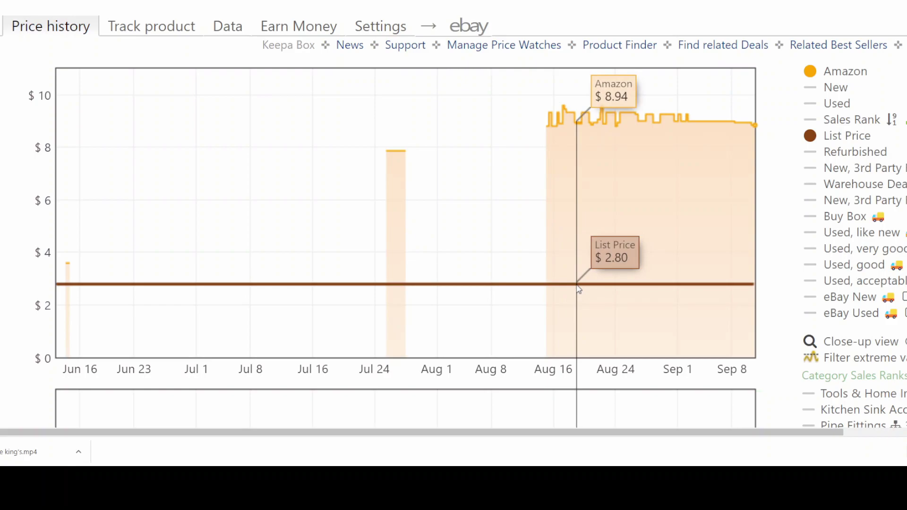
pyautogui.click(825, 137)
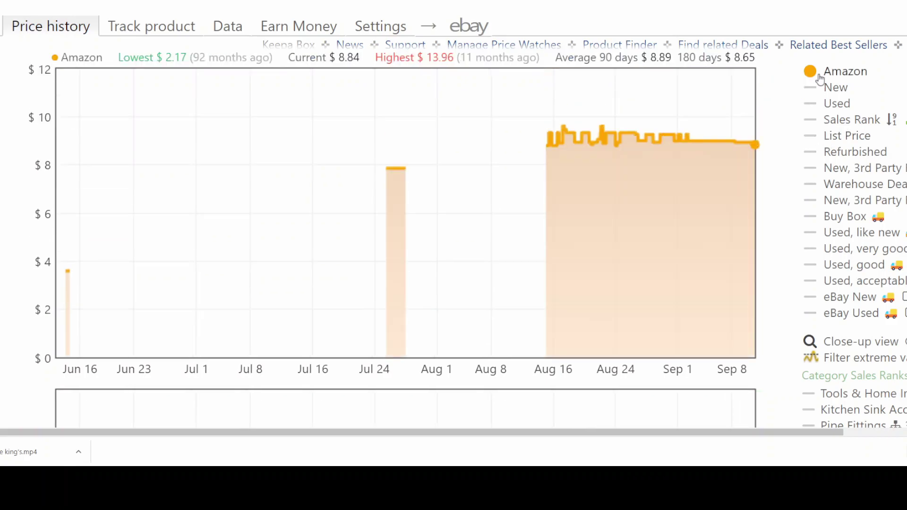
pyautogui.click(820, 73)
# - Check the Refurbished series, and inspect the July and August price points of New, 3rd Party FBM before hiding it
pyautogui.click(836, 152)
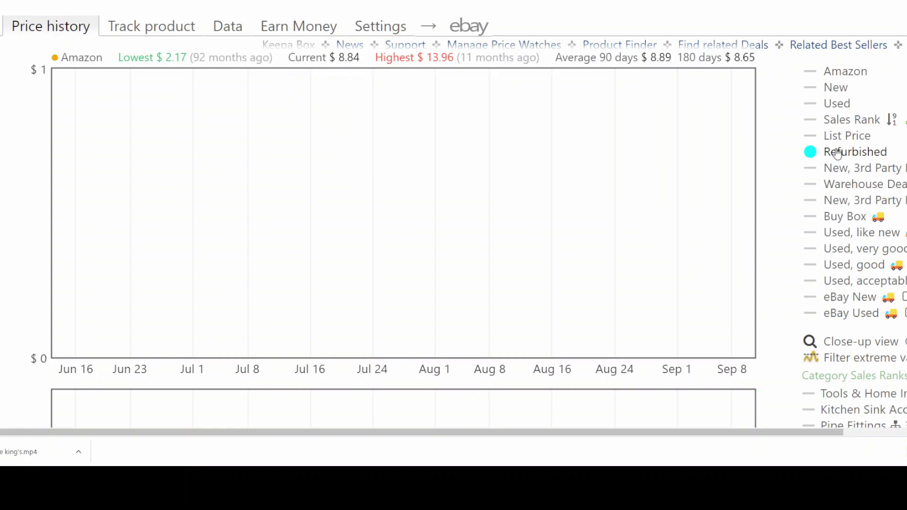
pyautogui.moveTo(837, 169)
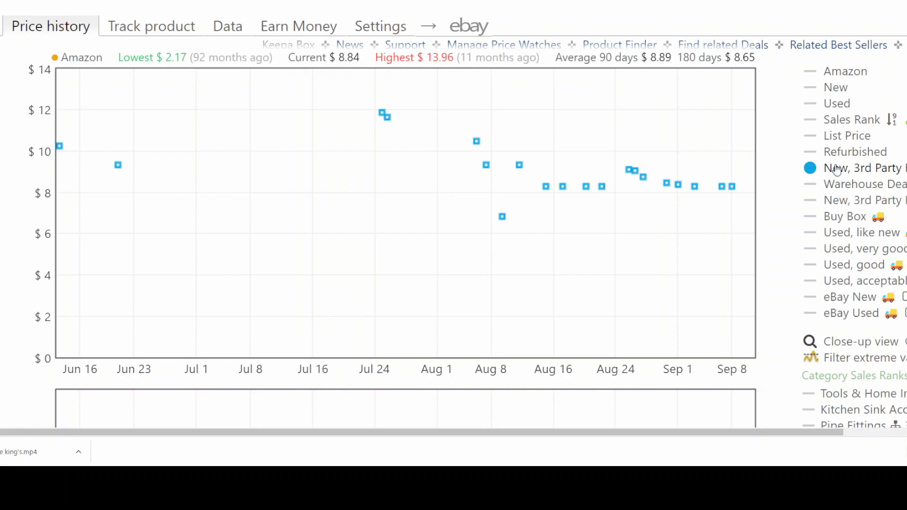
pyautogui.moveTo(679, 178)
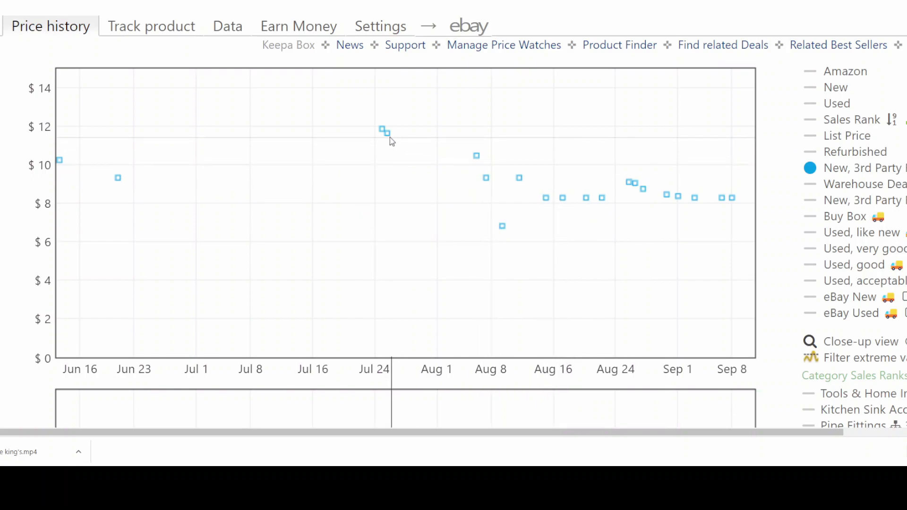
pyautogui.moveTo(383, 133)
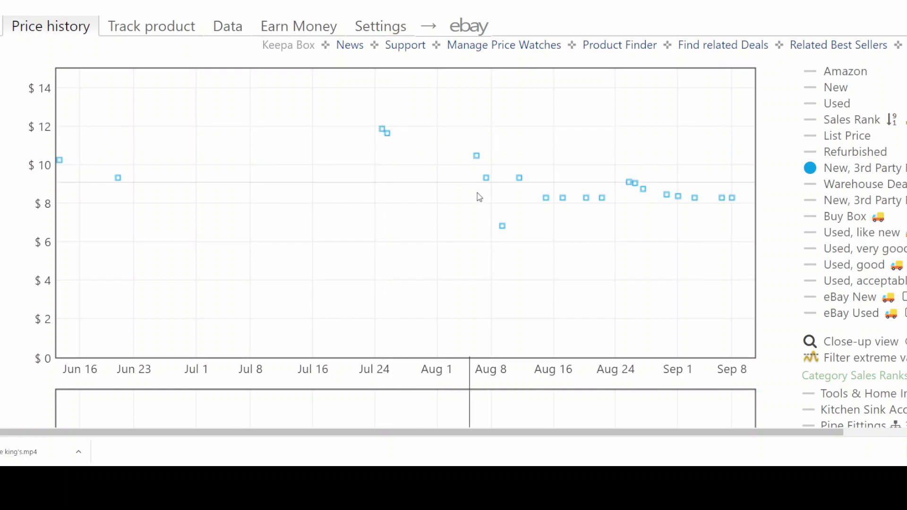
pyautogui.moveTo(502, 229)
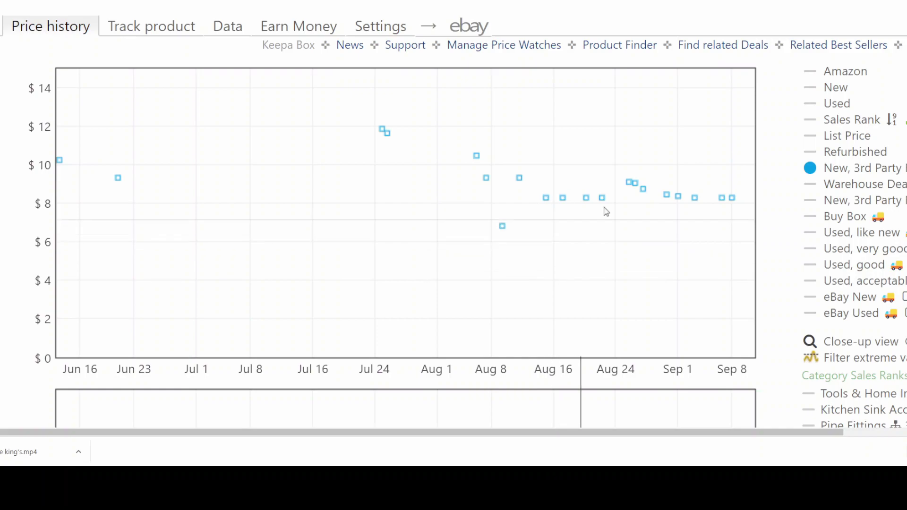
pyautogui.click(836, 172)
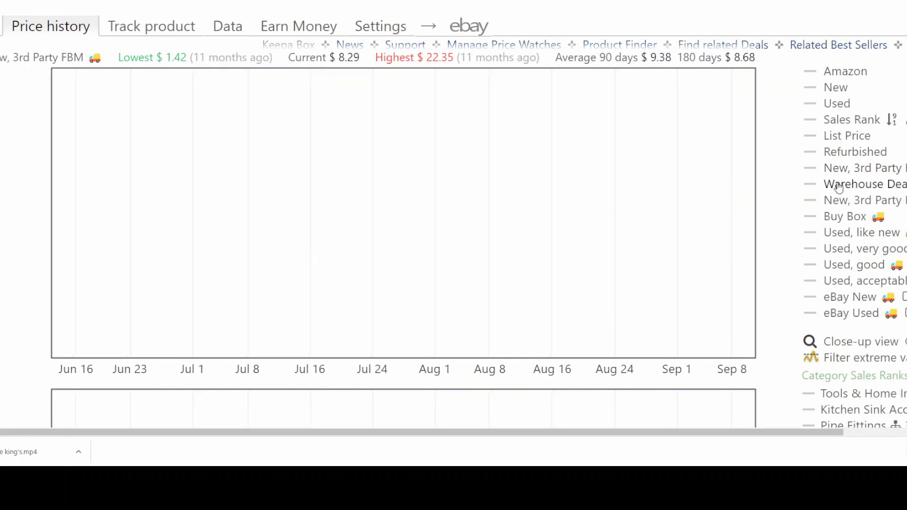
# - Show the Warehouse Deals series and extend the graph's range to Year and finally to All
pyautogui.click(838, 188)
pyautogui.scroll(-2, 838, 190)
pyautogui.scroll(-10, 835, 192)
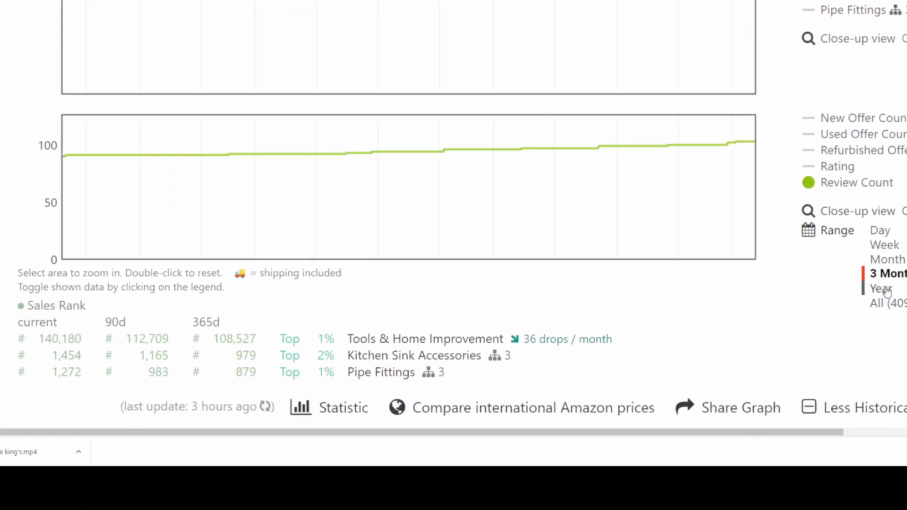
pyautogui.click(881, 289)
pyautogui.scroll(5, 814, 259)
pyautogui.scroll(8, 814, 259)
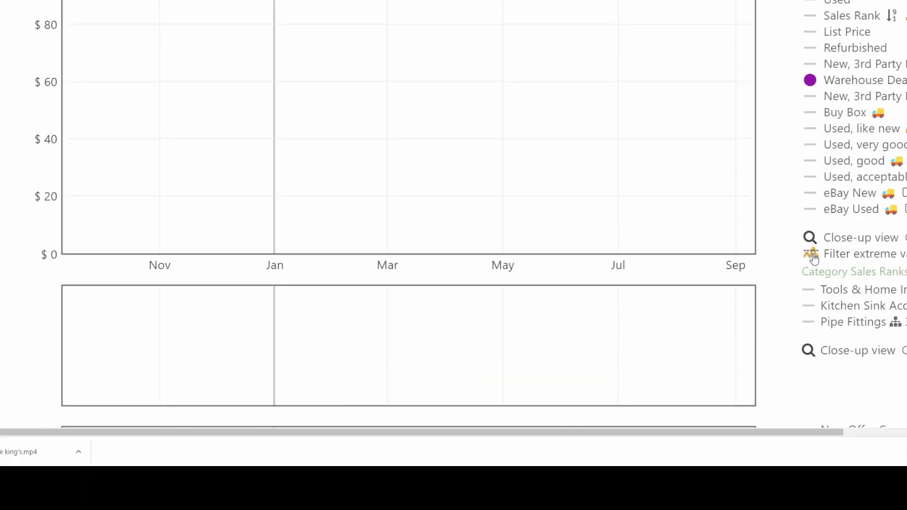
pyautogui.scroll(-10, 814, 260)
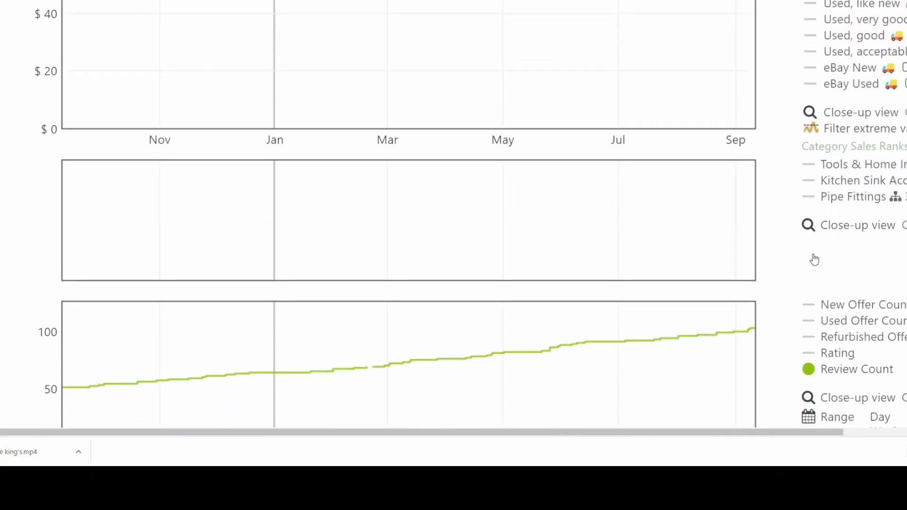
pyautogui.click(900, 357)
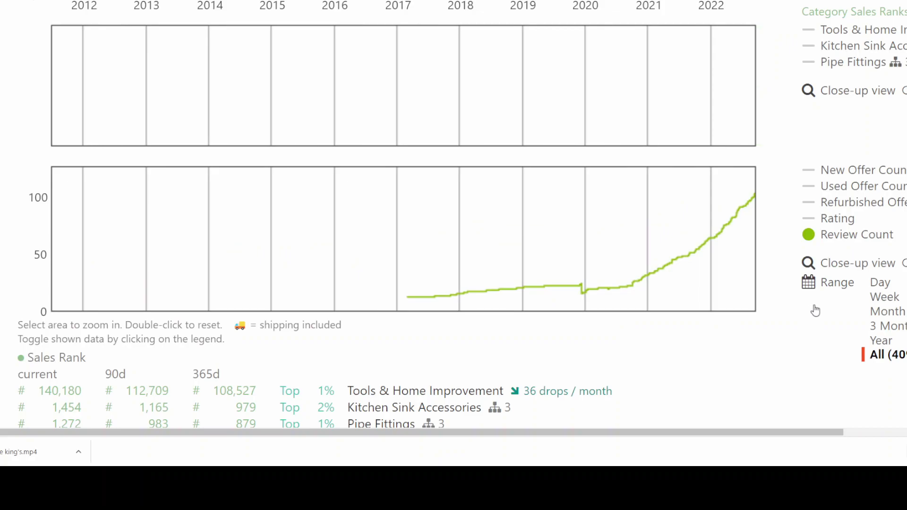
pyautogui.scroll(10, 814, 310)
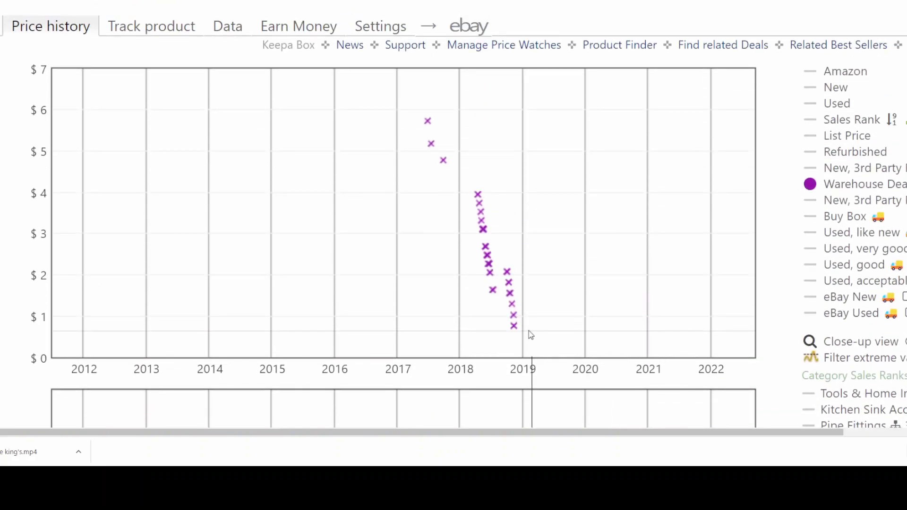
# - Inspect the individual Warehouse Deals price points during 2018, and hide the series
pyautogui.moveTo(515, 330)
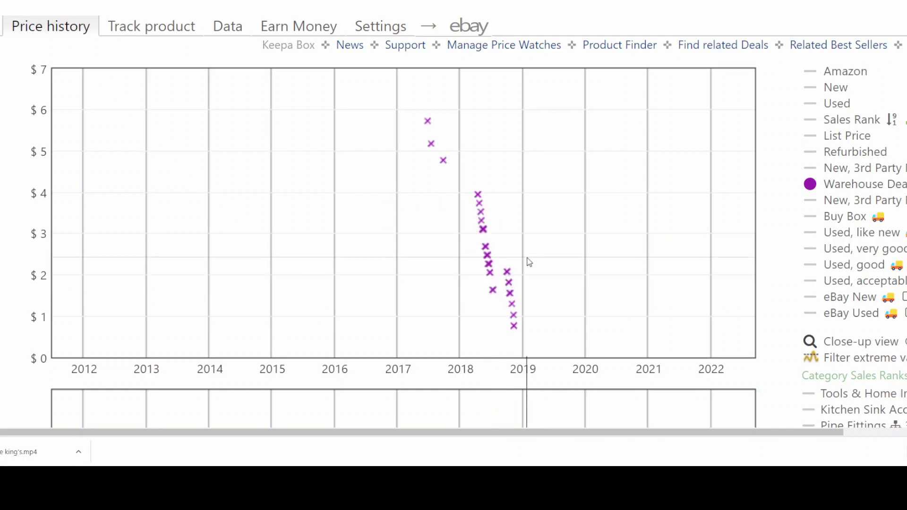
pyautogui.moveTo(509, 260)
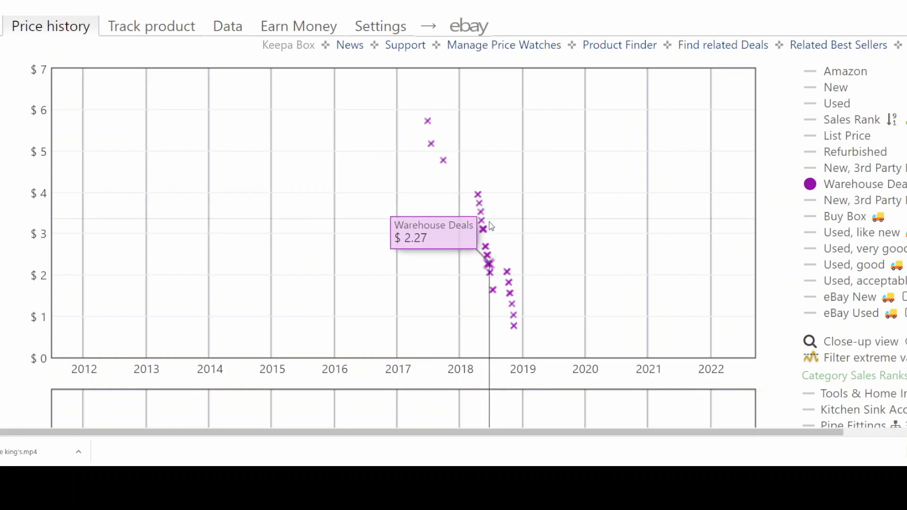
pyautogui.moveTo(479, 199)
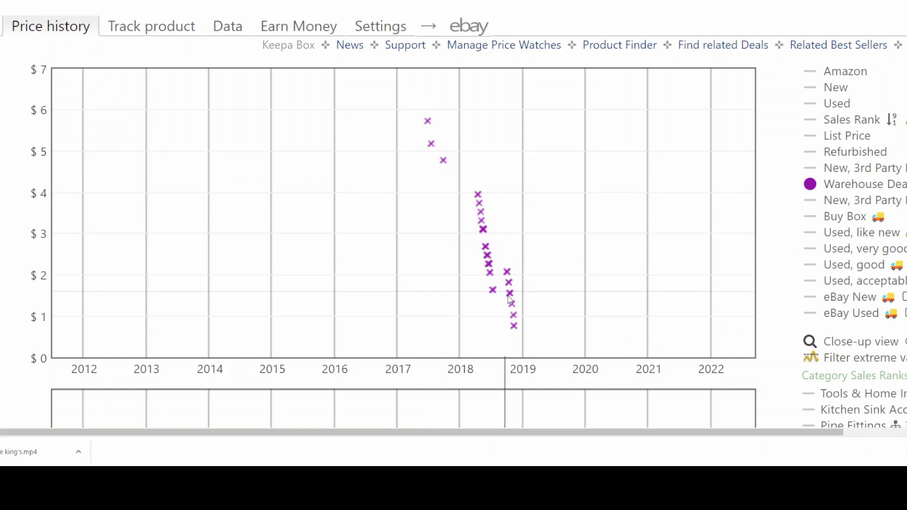
pyautogui.moveTo(509, 302)
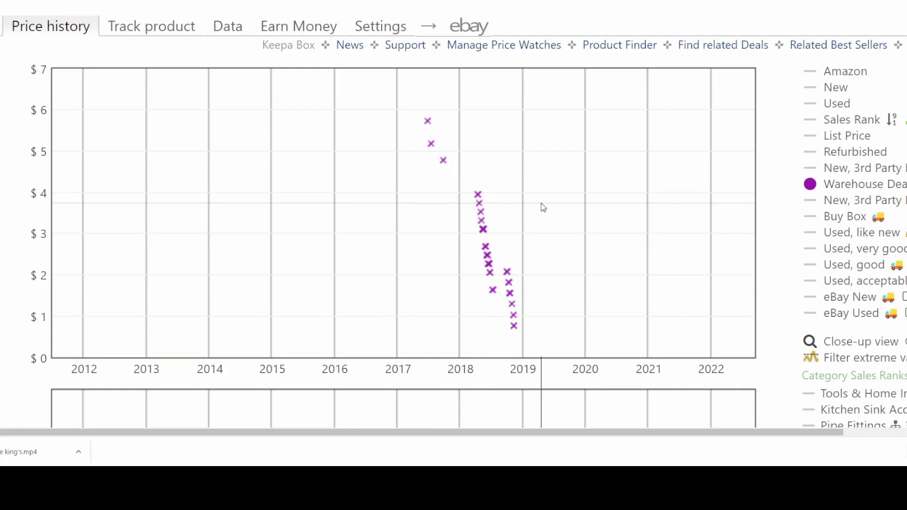
pyautogui.click(842, 188)
# - Show the New, 3rd Party FBA series and set the graph's range to 3 Months
pyautogui.click(840, 203)
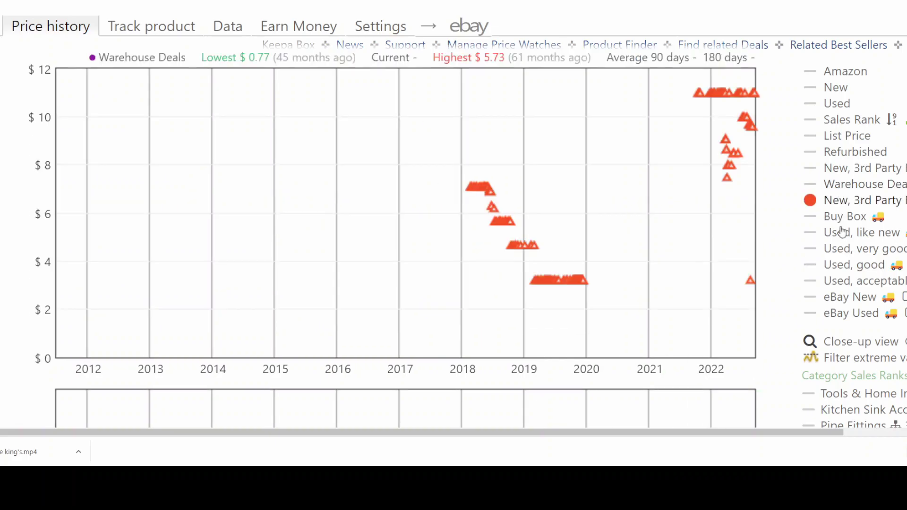
pyautogui.scroll(-6, 864, 278)
pyautogui.scroll(-3, 860, 282)
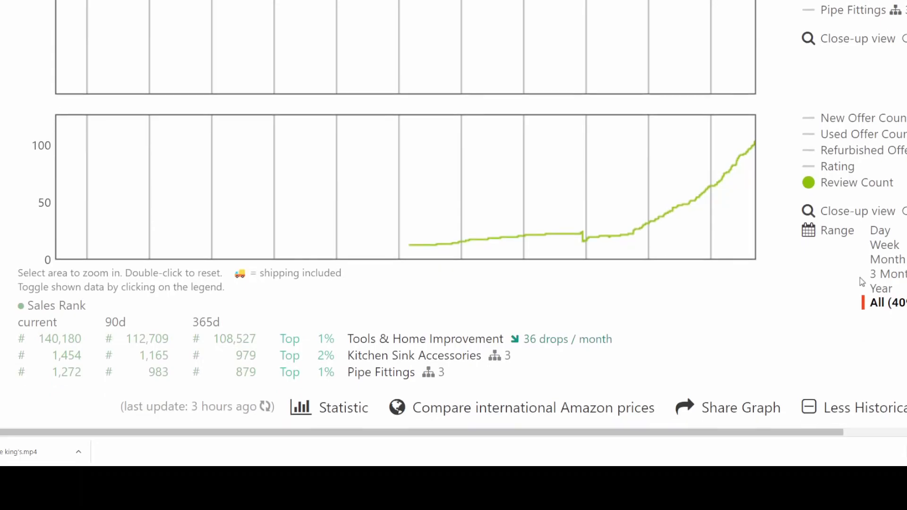
pyautogui.click(882, 279)
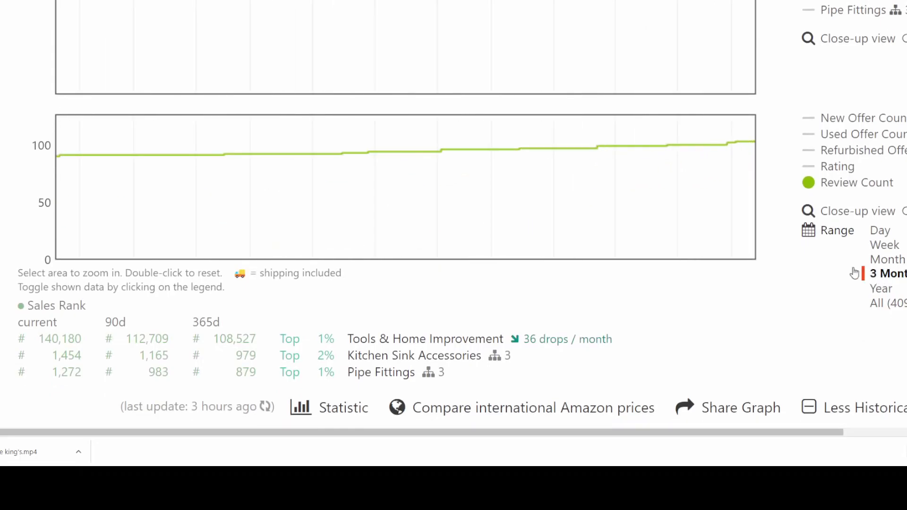
pyautogui.scroll(9, 855, 274)
pyautogui.scroll(1, 855, 273)
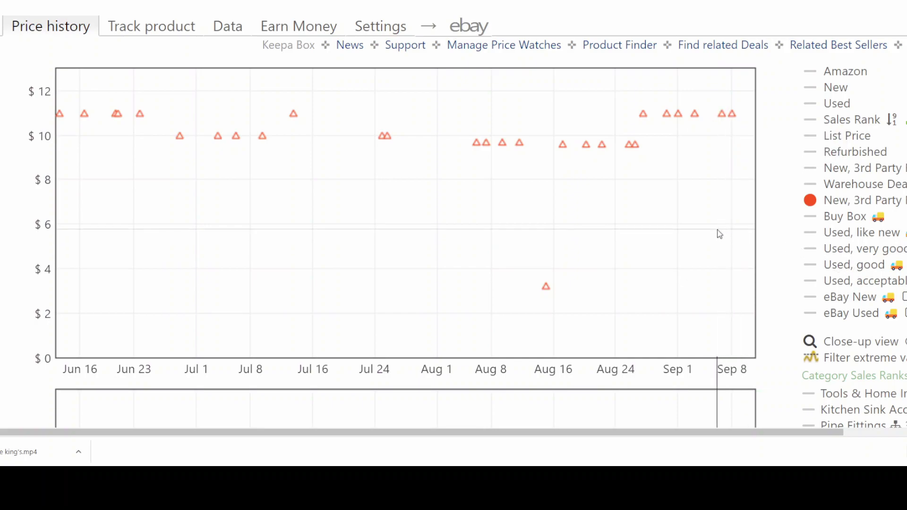
# - Inspect the August price points of New, 3rd Party FBA, including the lowest one in mid-August, and hide the series
pyautogui.moveTo(824, 204)
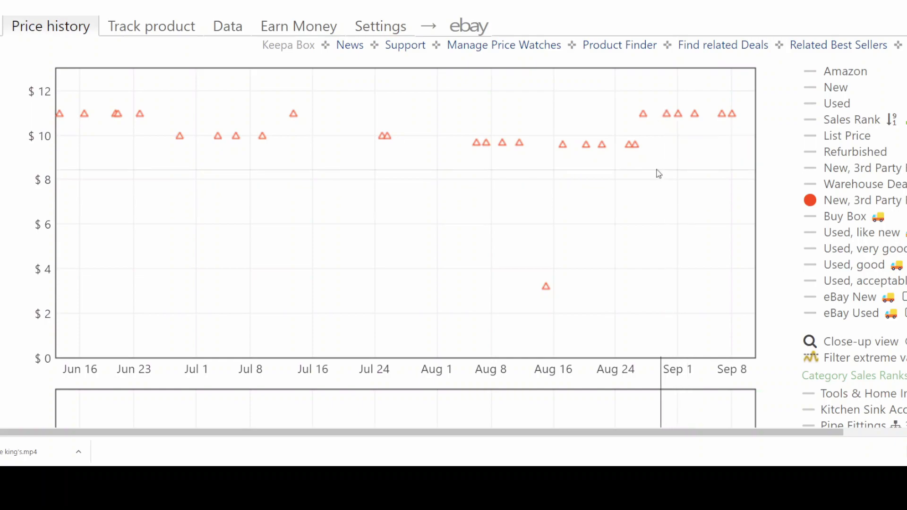
pyautogui.moveTo(634, 147)
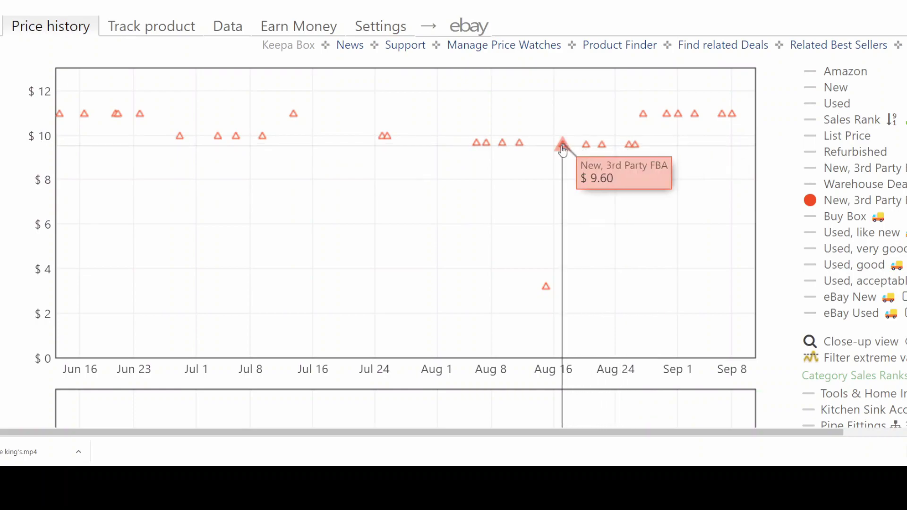
pyautogui.moveTo(503, 148)
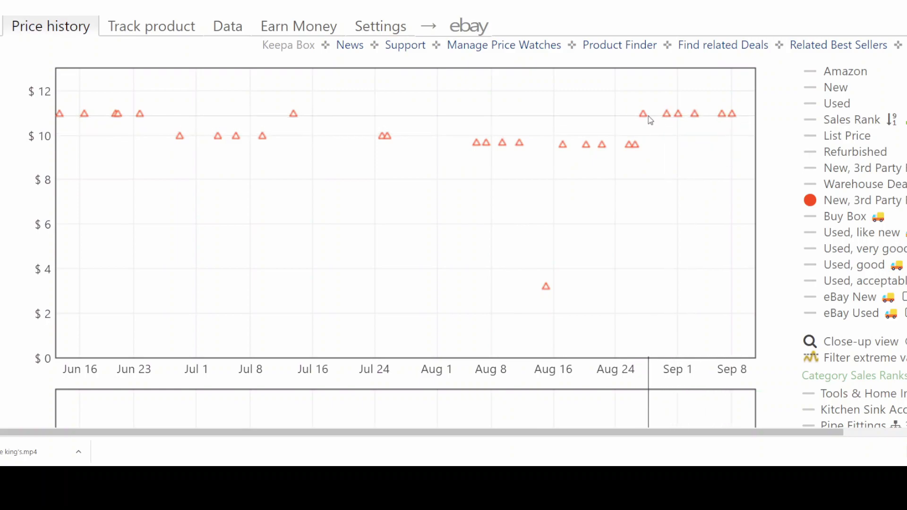
pyautogui.moveTo(643, 120)
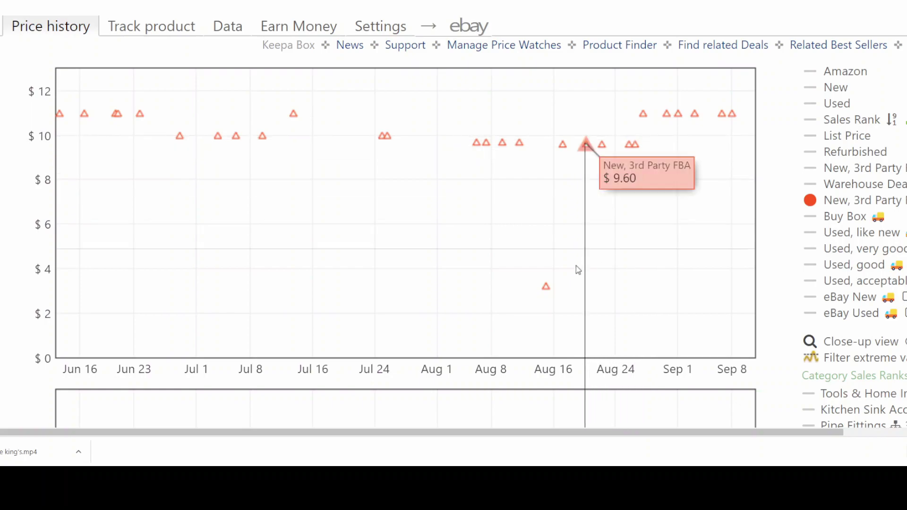
pyautogui.moveTo(546, 292)
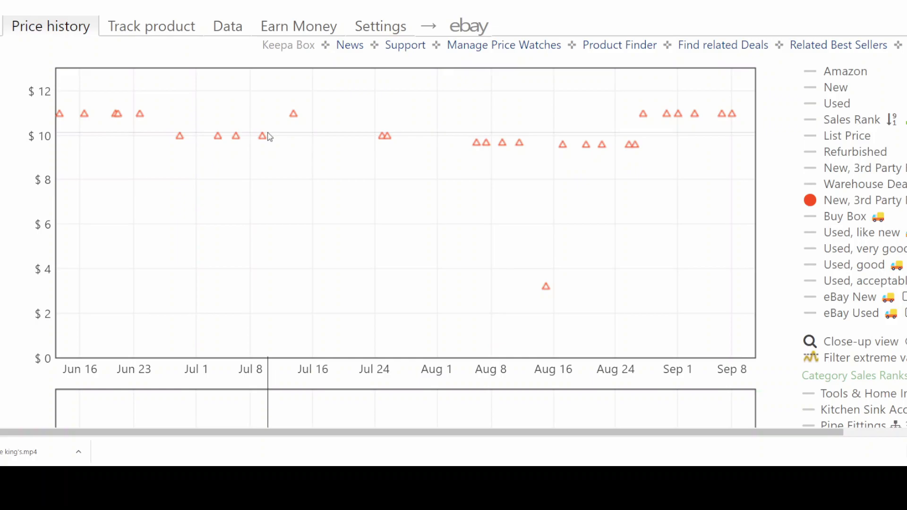
pyautogui.click(841, 202)
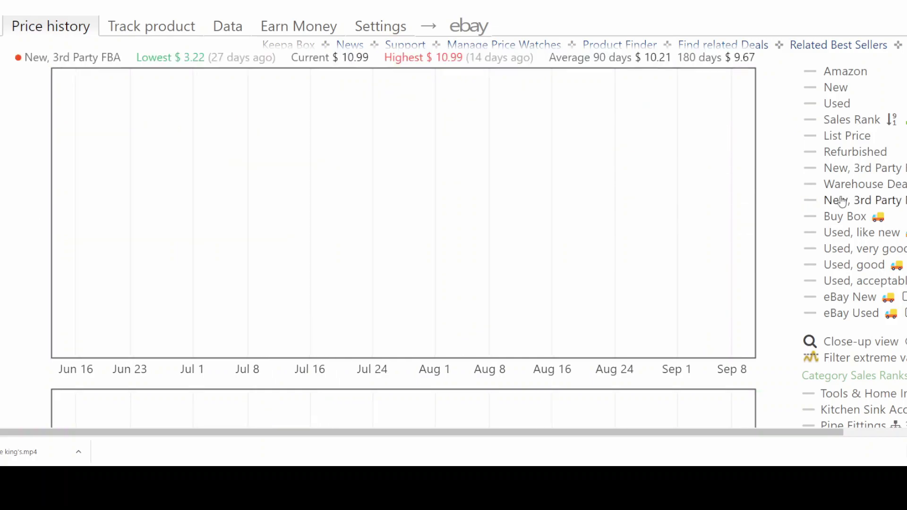
# - Show the Buy Box series and compare it with Sales Rank, leaving only Buy Box on the price graph
pyautogui.click(841, 217)
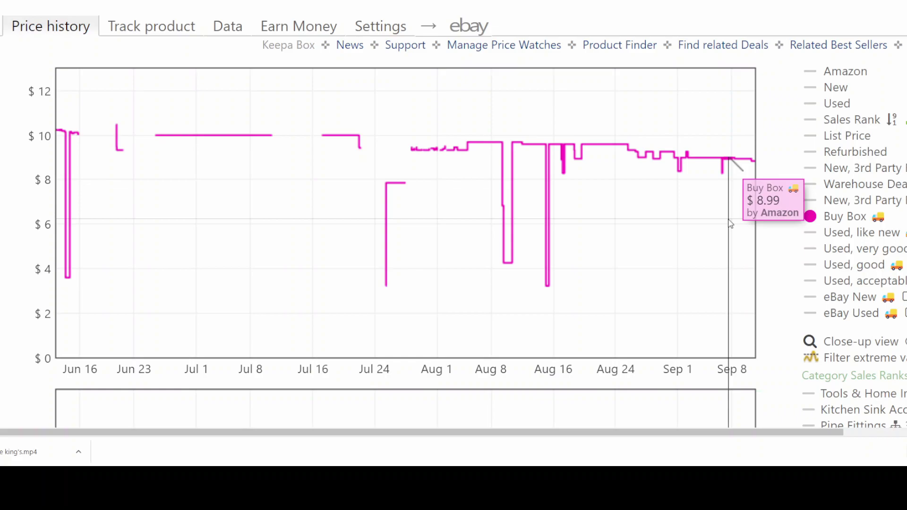
pyautogui.moveTo(843, 218)
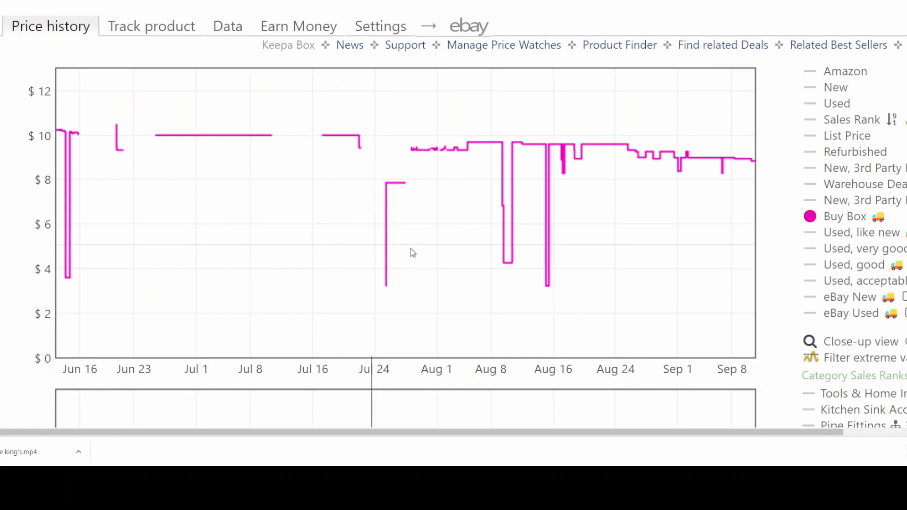
pyautogui.click(835, 120)
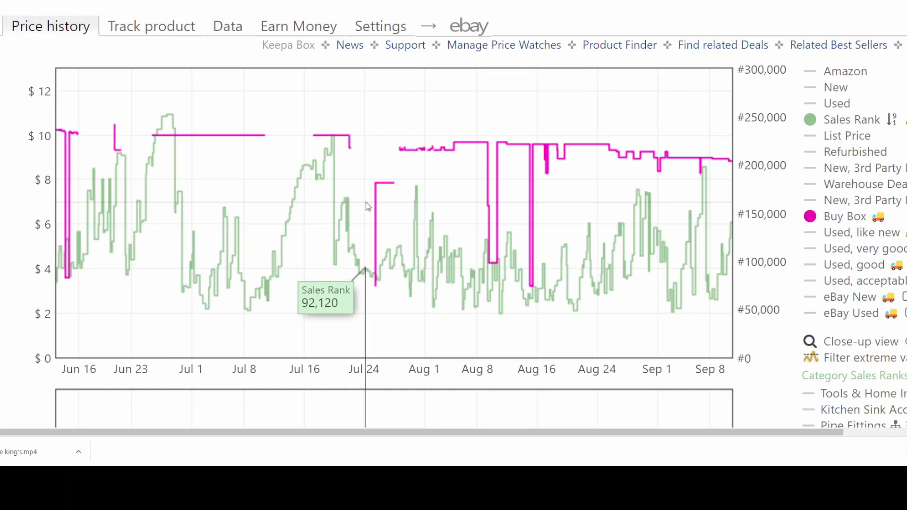
pyautogui.click(822, 121)
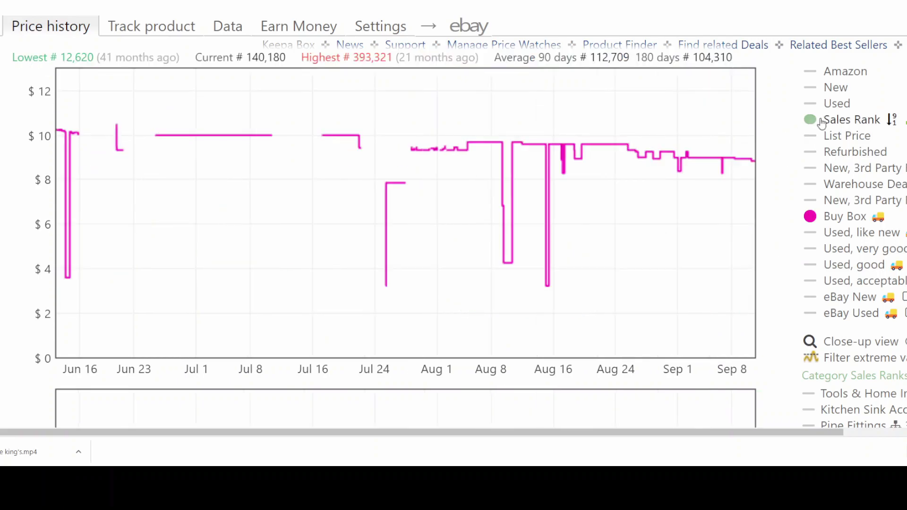
# - Hide Buy Box and show the Used series for like new, very good, good and acceptable conditions
pyautogui.click(835, 219)
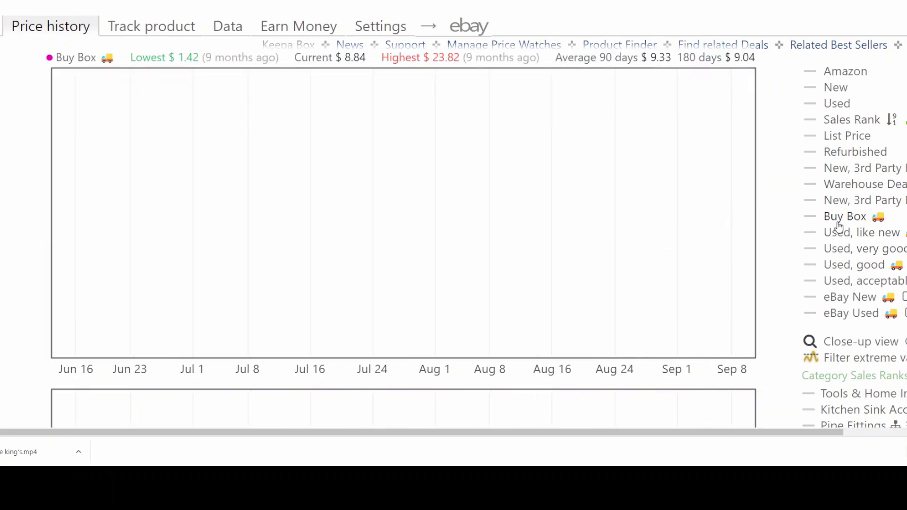
pyautogui.click(813, 235)
pyautogui.click(813, 249)
pyautogui.click(819, 268)
pyautogui.click(811, 281)
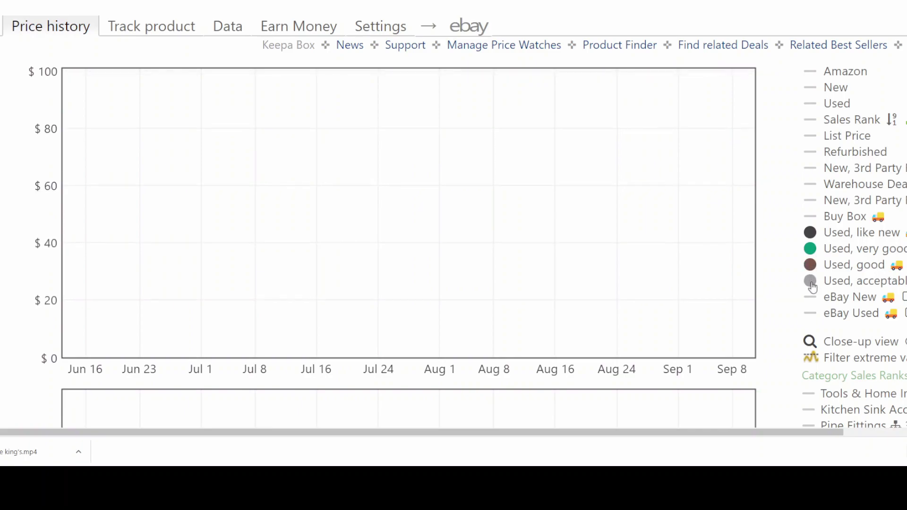
# - Set the graph's range to All and examine the price points of the four Used condition series
pyautogui.scroll(-8, 823, 270)
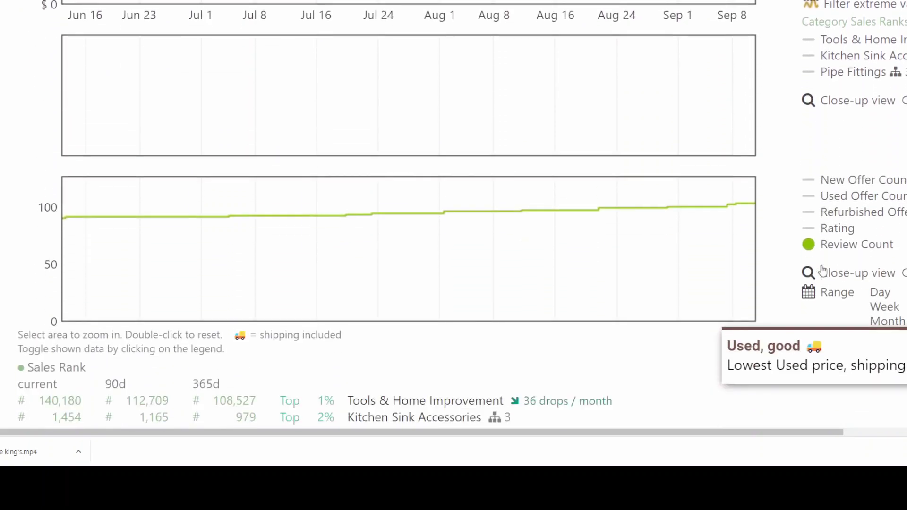
pyautogui.click(882, 354)
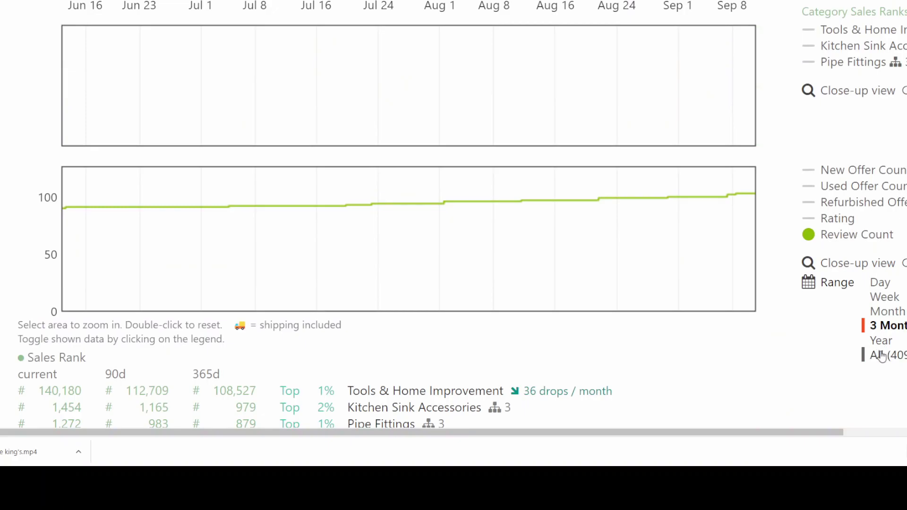
pyautogui.scroll(6, 842, 326)
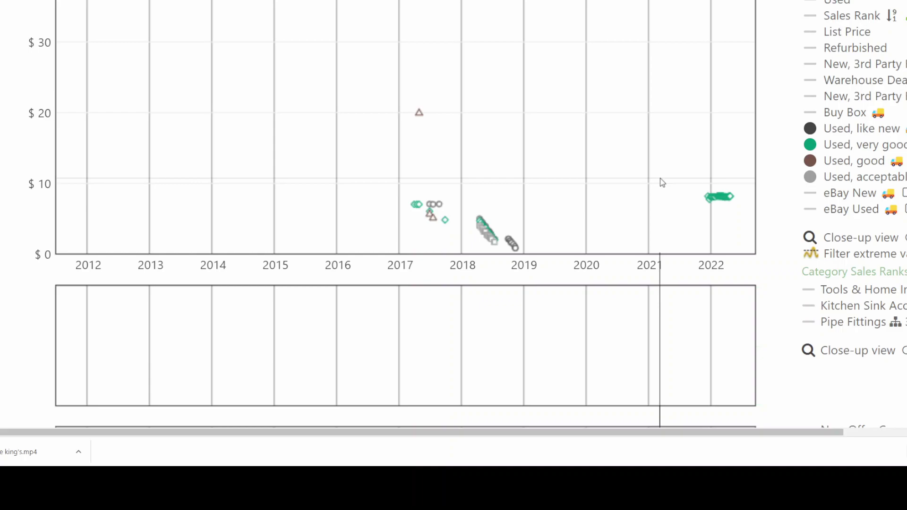
# - Hide the four Used condition series and set the graph's range to 3 Months
pyautogui.click(830, 130)
pyautogui.click(829, 145)
pyautogui.click(831, 158)
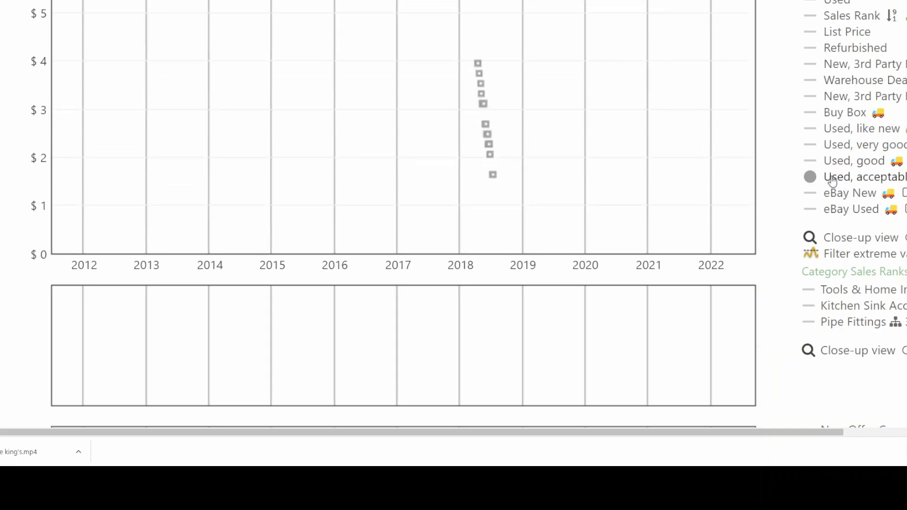
pyautogui.click(833, 180)
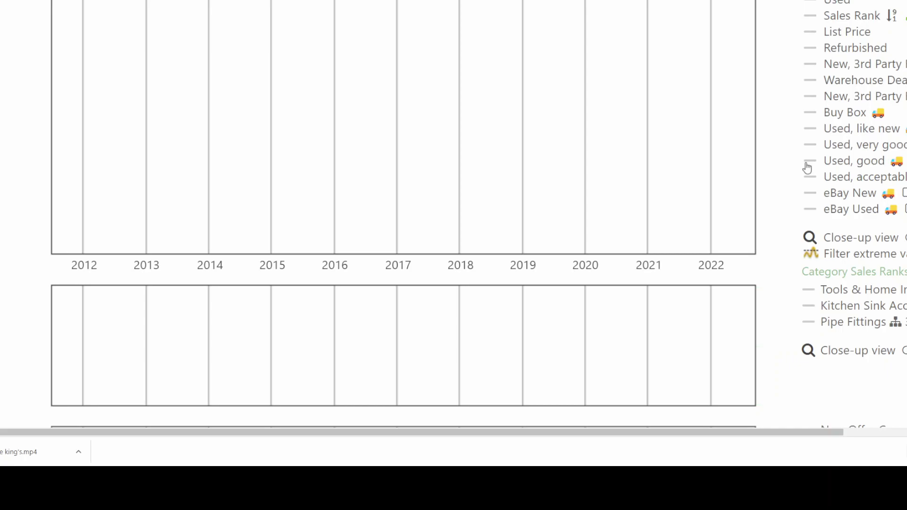
pyautogui.scroll(-5, 874, 254)
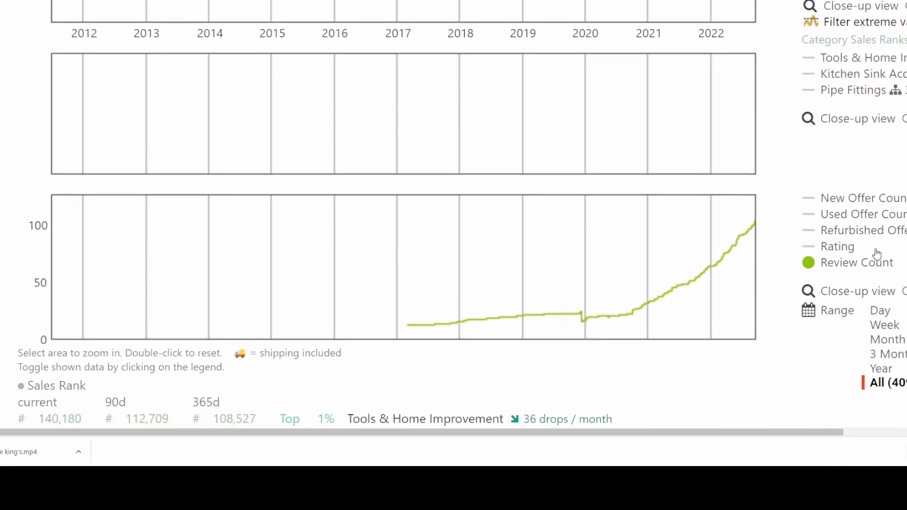
pyautogui.click(889, 326)
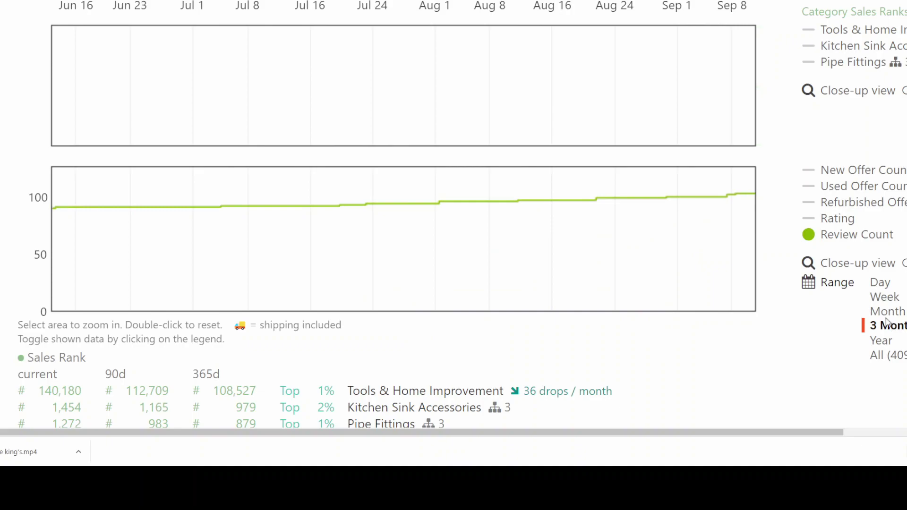
# - Compare the eBay New and eBay Used series, inspect eBay New by itself, and hide both
pyautogui.scroll(6, 859, 303)
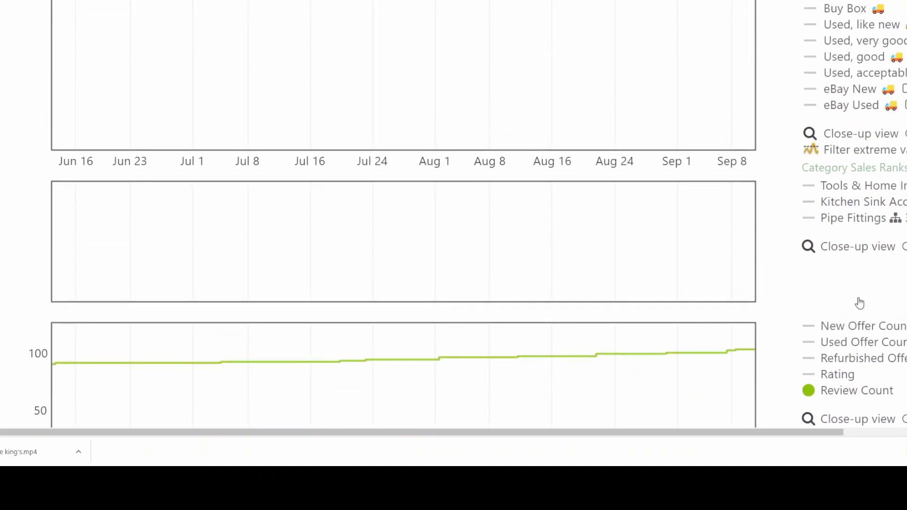
pyautogui.scroll(1, 860, 302)
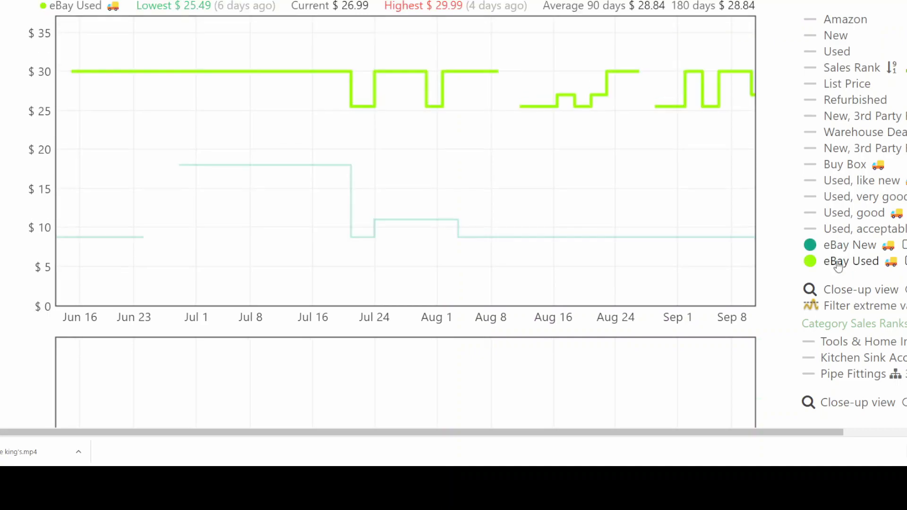
pyautogui.click(842, 252)
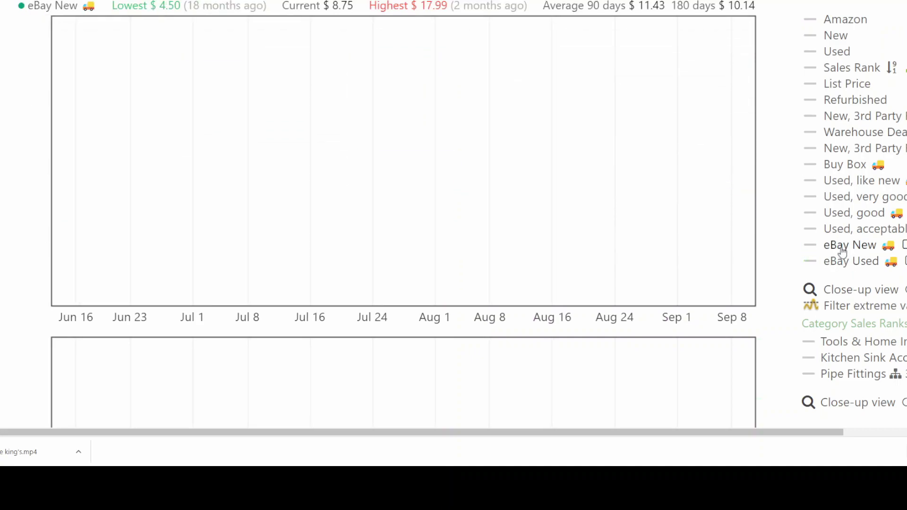
pyautogui.click(842, 252)
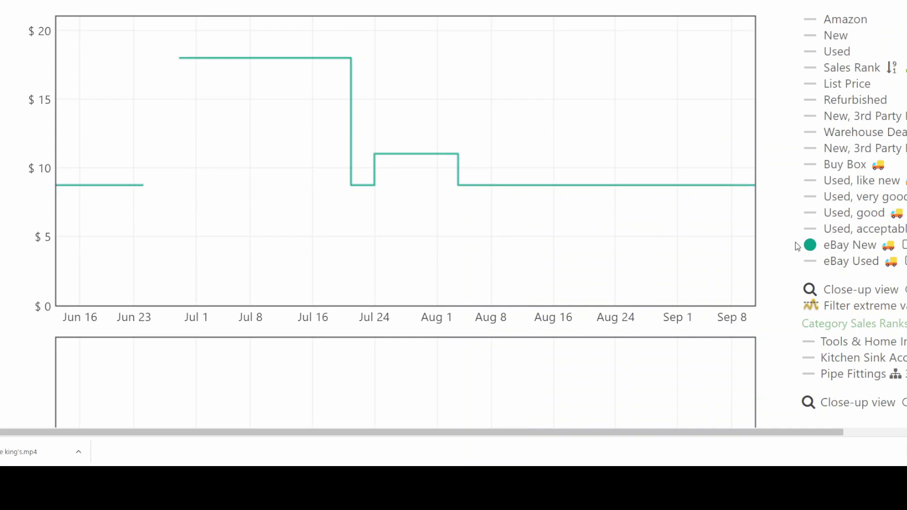
pyautogui.click(809, 247)
# - Show the Sales Rank series on the main graph above the category sales ranks
pyautogui.scroll(-4, 791, 201)
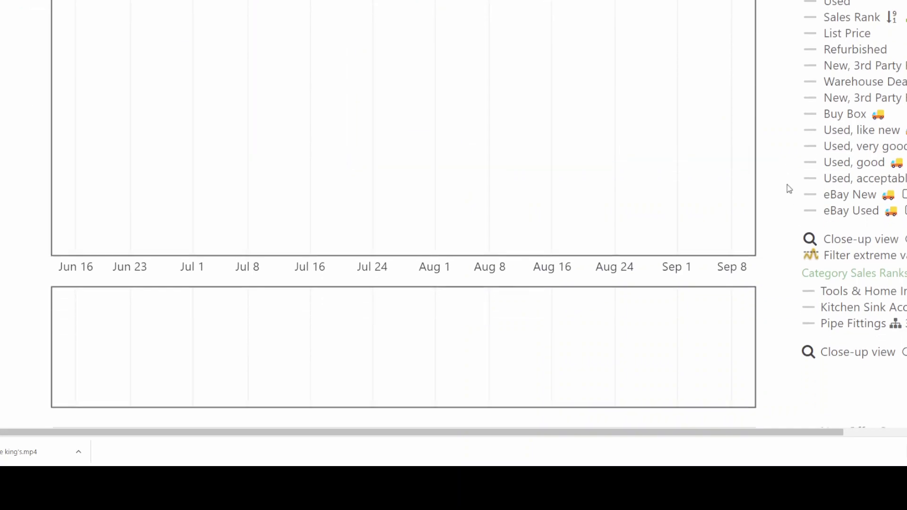
pyautogui.scroll(-2, 789, 189)
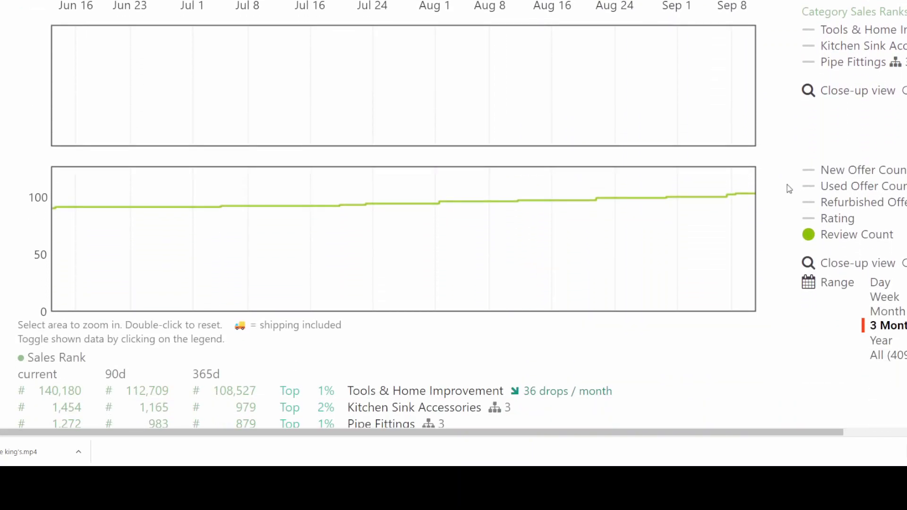
pyautogui.scroll(1, 788, 189)
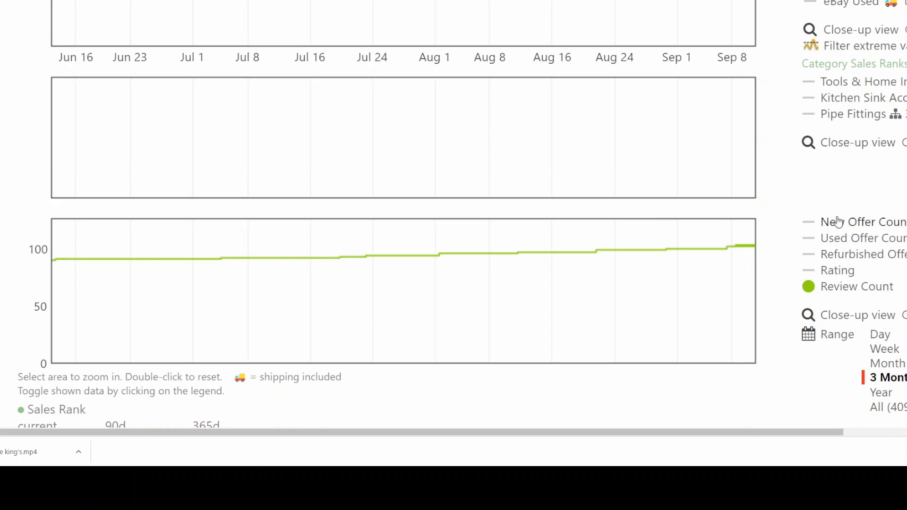
pyautogui.scroll(3, 839, 142)
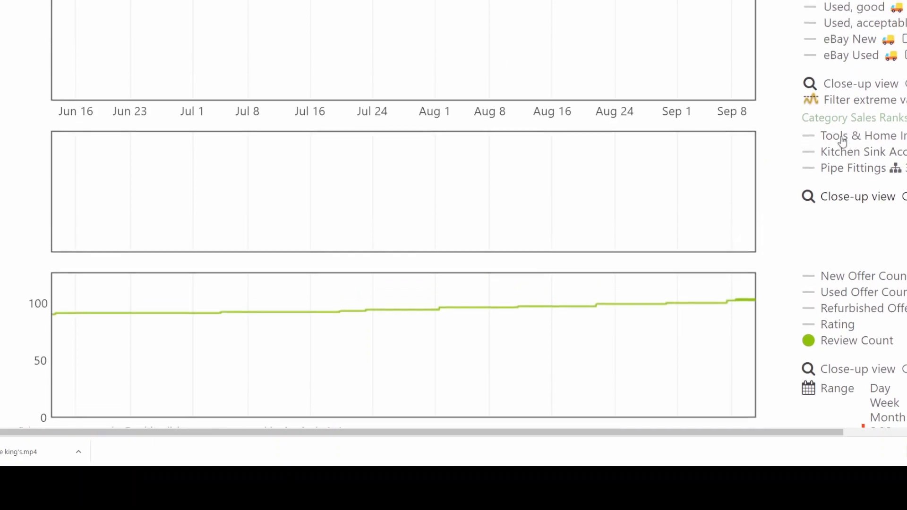
pyautogui.scroll(2, 843, 141)
pyautogui.scroll(-1, 842, 142)
pyautogui.scroll(-1, 843, 141)
pyautogui.click(819, 24)
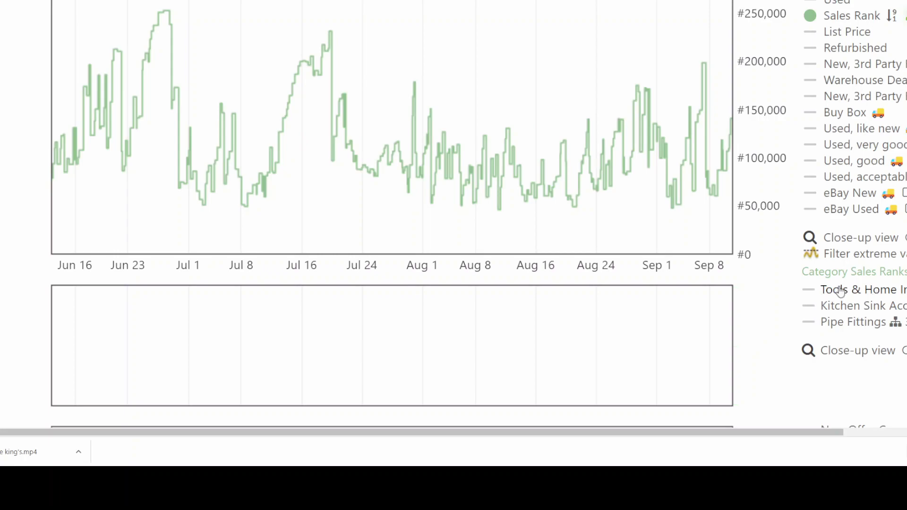
# - Compare the Tools & Home Improvement category rank with Sales Rank around Jul 20, and replace it with Kitchen Sink Accessories
pyautogui.click(840, 291)
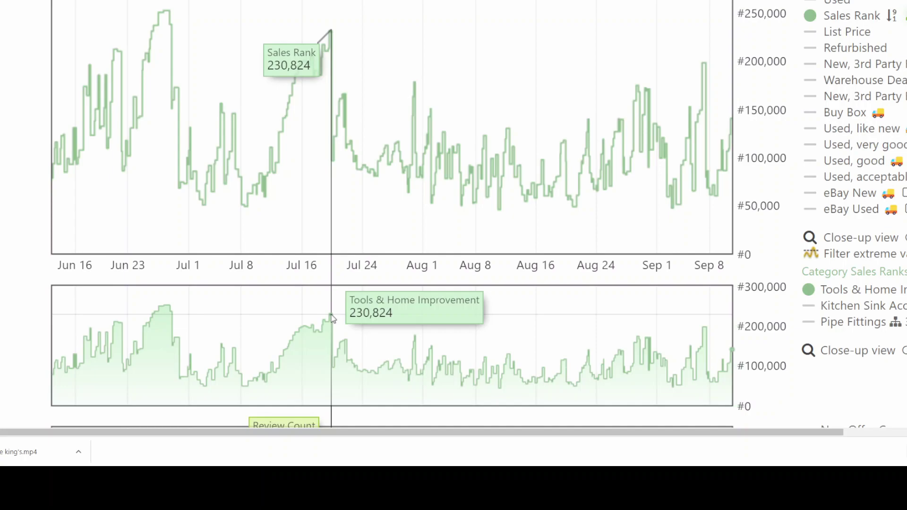
pyautogui.click(810, 291)
pyautogui.click(830, 307)
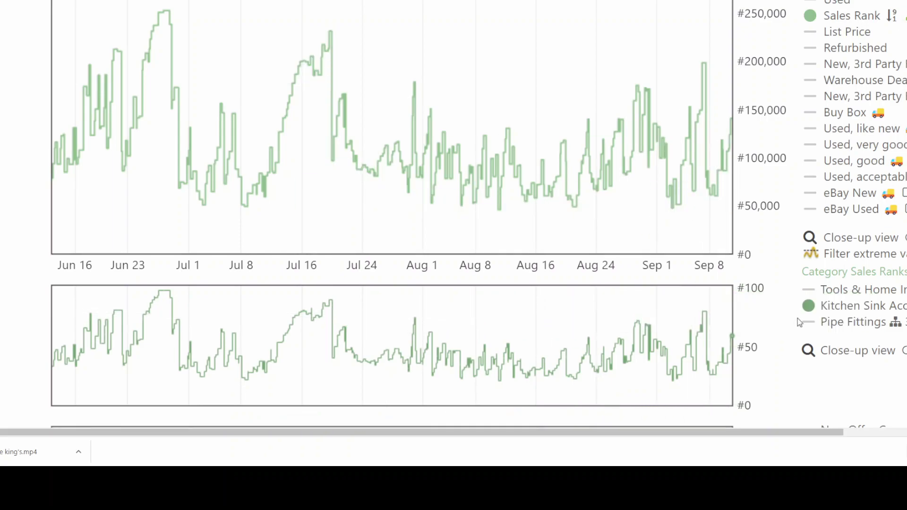
# - Replace Kitchen Sink Accessories with Pipe Fittings, compare it with Tools & Home Improvement, and hide both category ranks
pyautogui.click(817, 308)
pyautogui.click(829, 323)
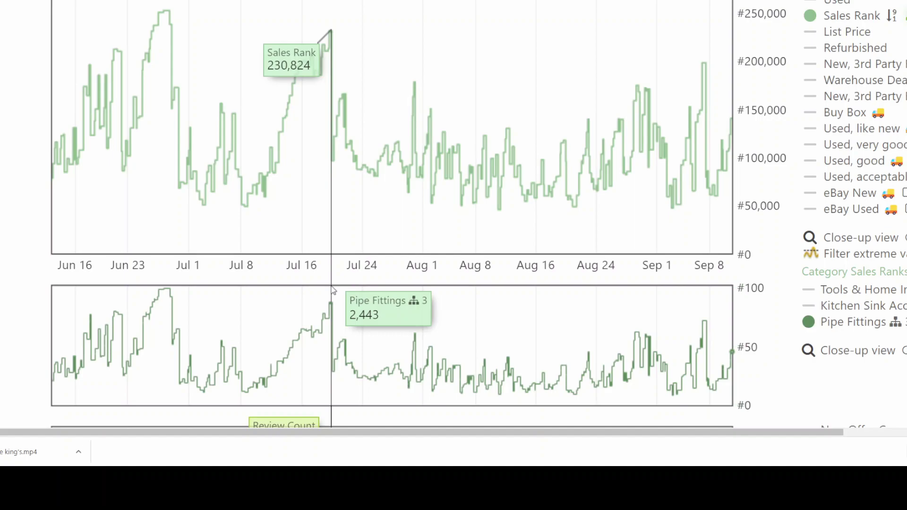
pyautogui.click(830, 292)
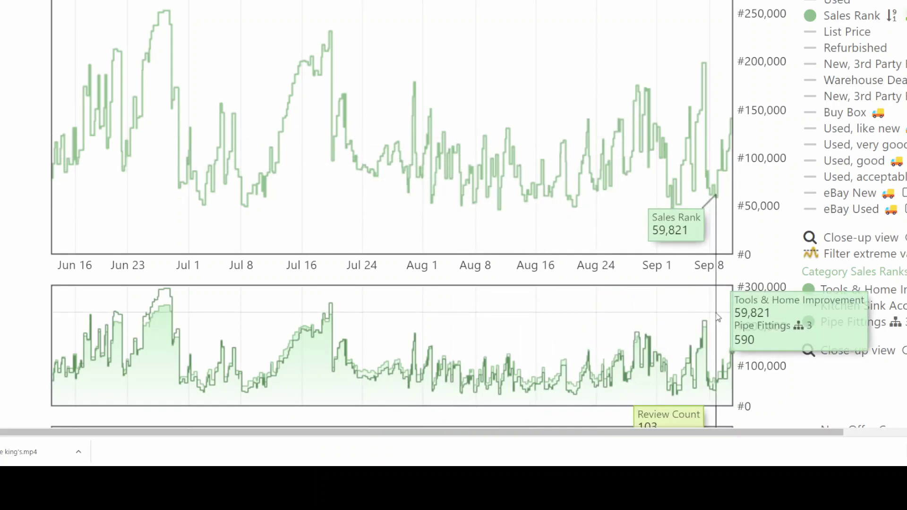
pyautogui.click(816, 297)
# - Show New Offer Count beside Review Count, inspect its points in September and mid-August, and hide it
pyautogui.scroll(-4, 815, 293)
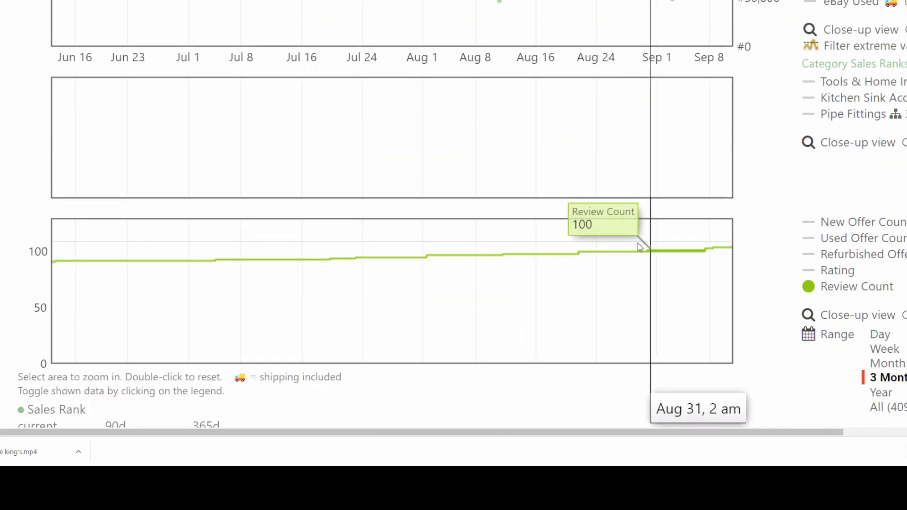
pyautogui.scroll(-2, 785, 267)
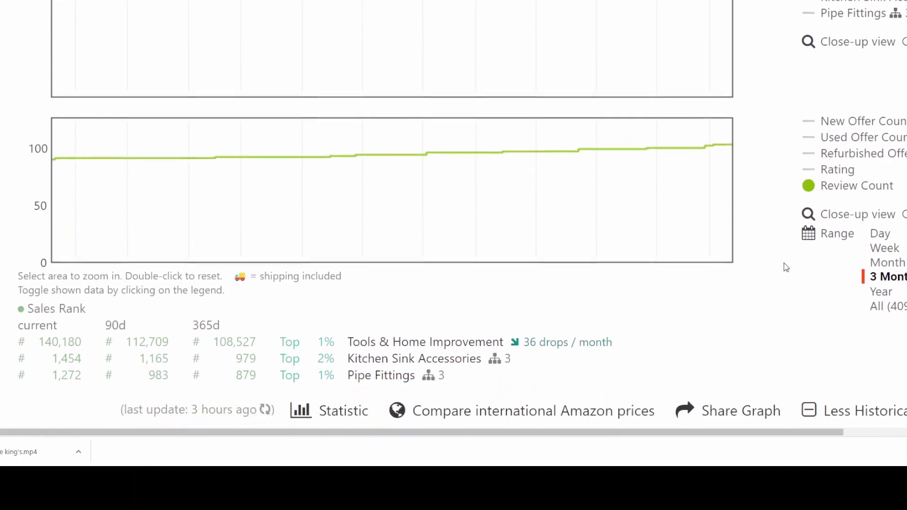
pyautogui.scroll(1, 785, 266)
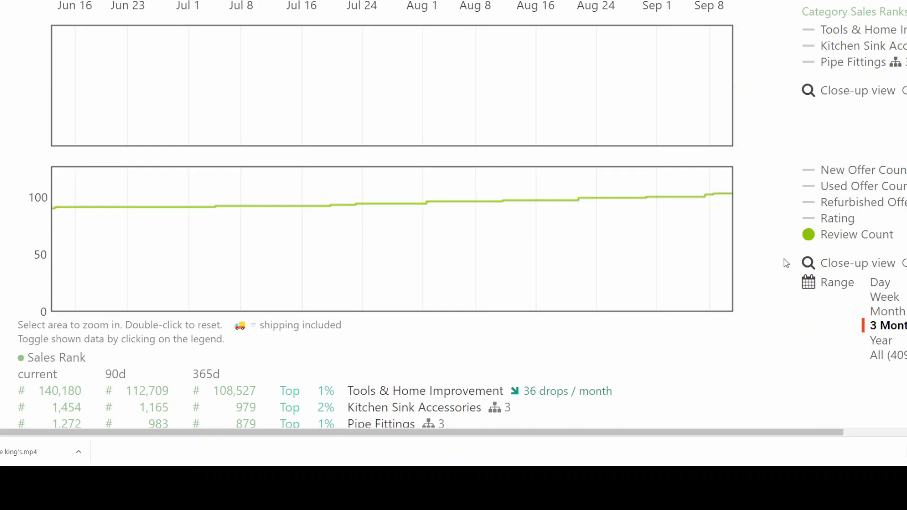
pyautogui.click(850, 170)
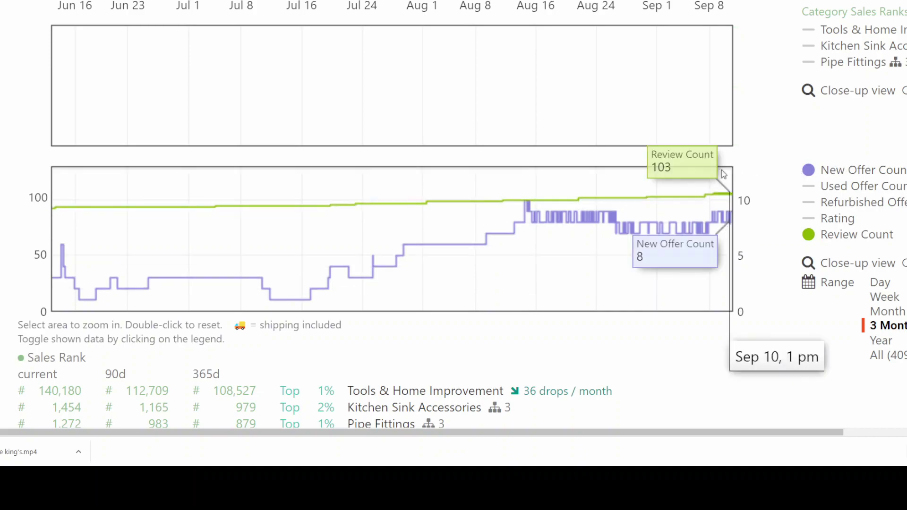
pyautogui.moveTo(660, 184)
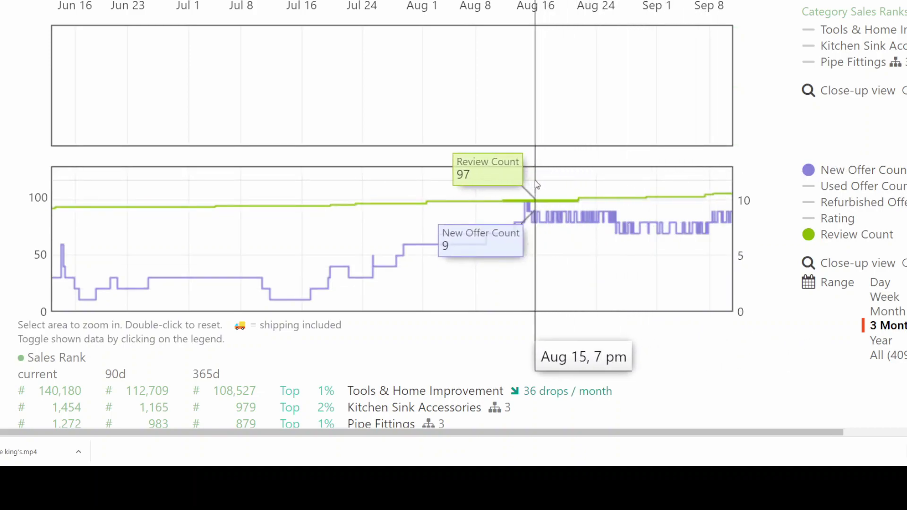
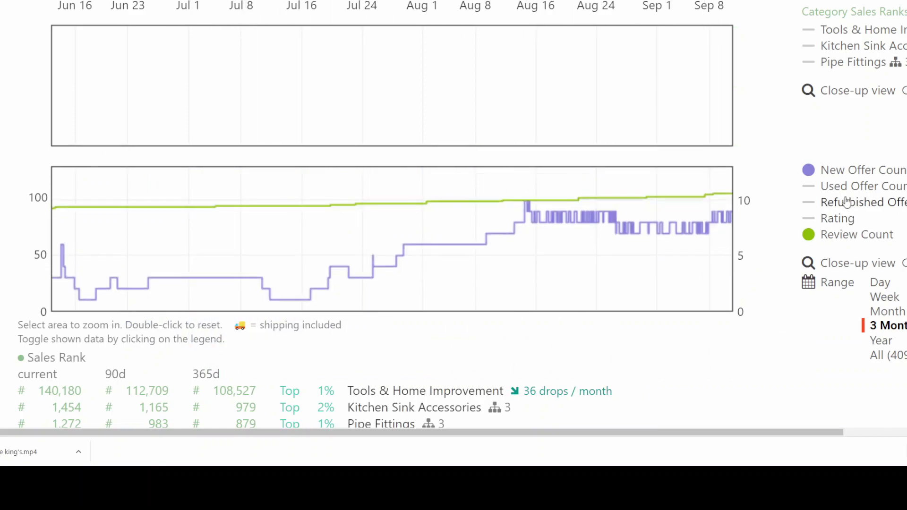
pyautogui.moveTo(827, 174)
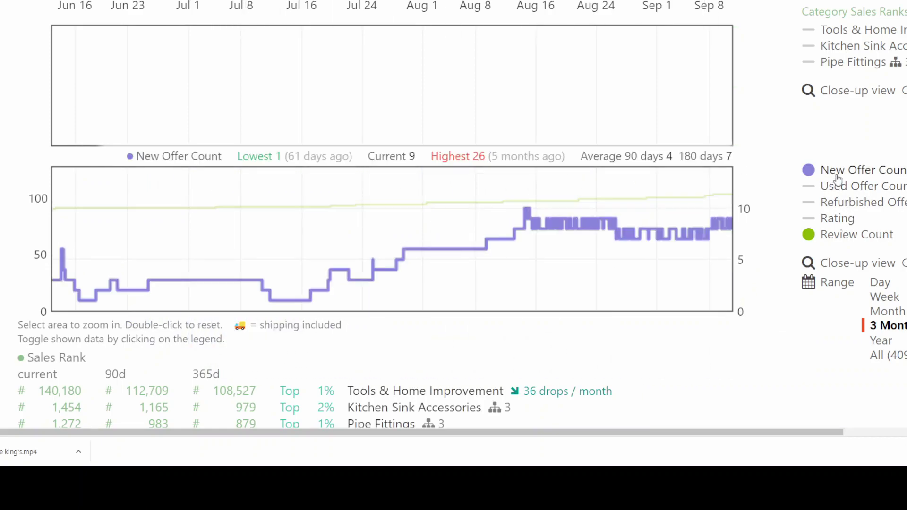
pyautogui.click(828, 176)
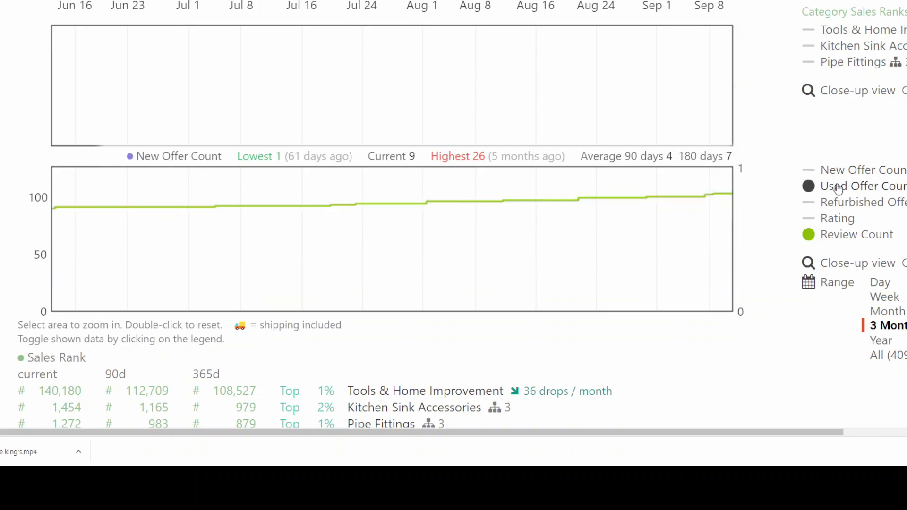
# - Check Used Offer Count and Refurbished Offer Count one at a time, leaving both hidden
pyautogui.click(826, 189)
pyautogui.click(839, 205)
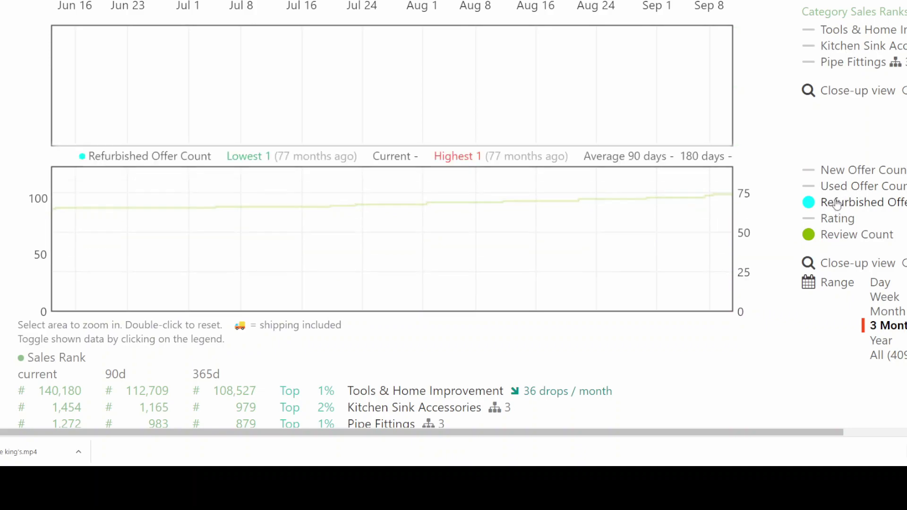
pyautogui.click(838, 201)
# - Inspect the Rating series in place of Review Count, including early September, and switch back to Review Count
pyautogui.click(838, 231)
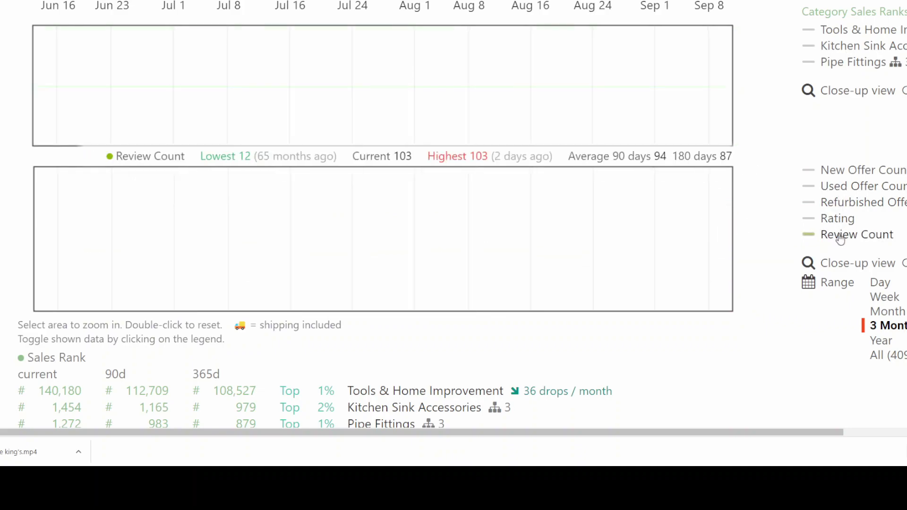
pyautogui.click(835, 220)
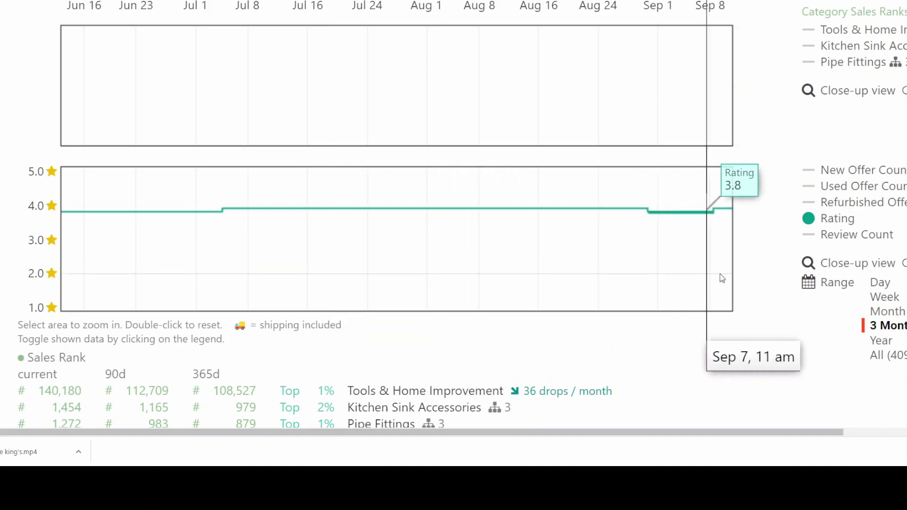
pyautogui.click(834, 220)
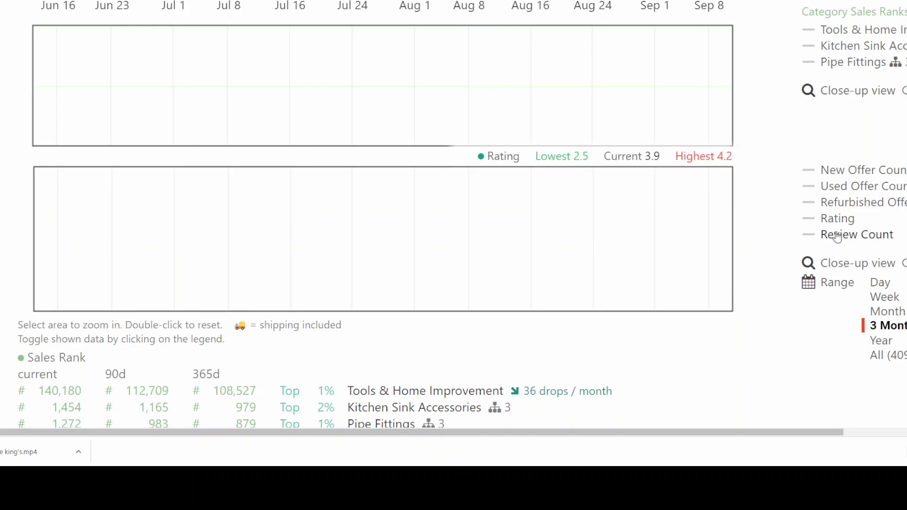
pyautogui.click(836, 236)
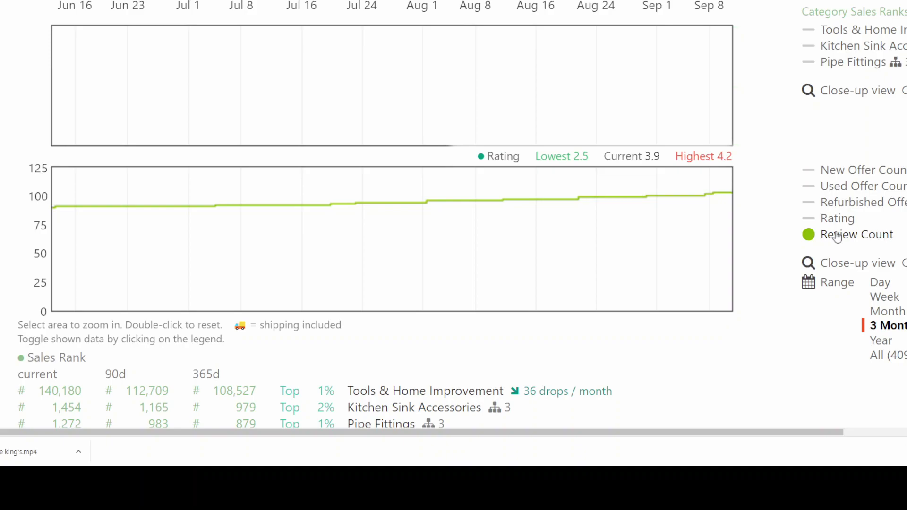
# - Compare the Sales Rank curve with the Review Count trend over the three-month range, checking points in July, mid-August and around September 1
pyautogui.scroll(5, 684, 265)
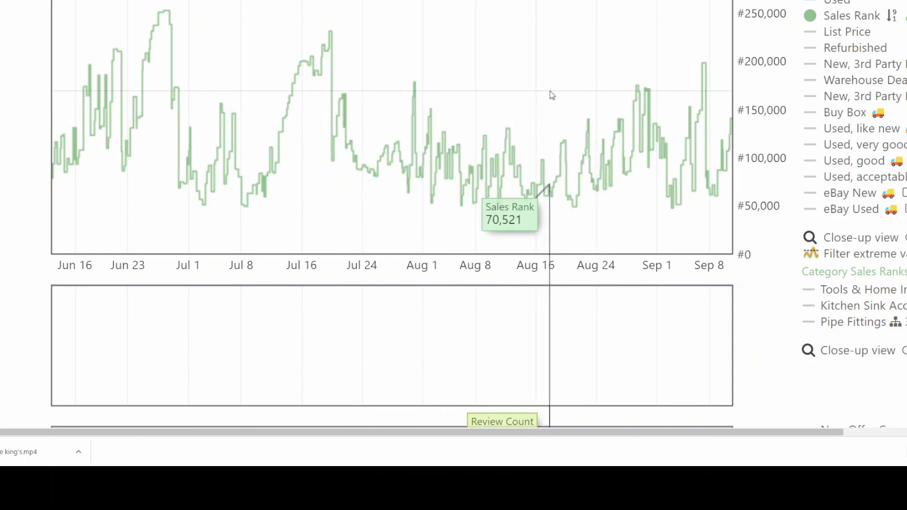
pyautogui.scroll(-2, 549, 92)
pyautogui.scroll(-4, 550, 94)
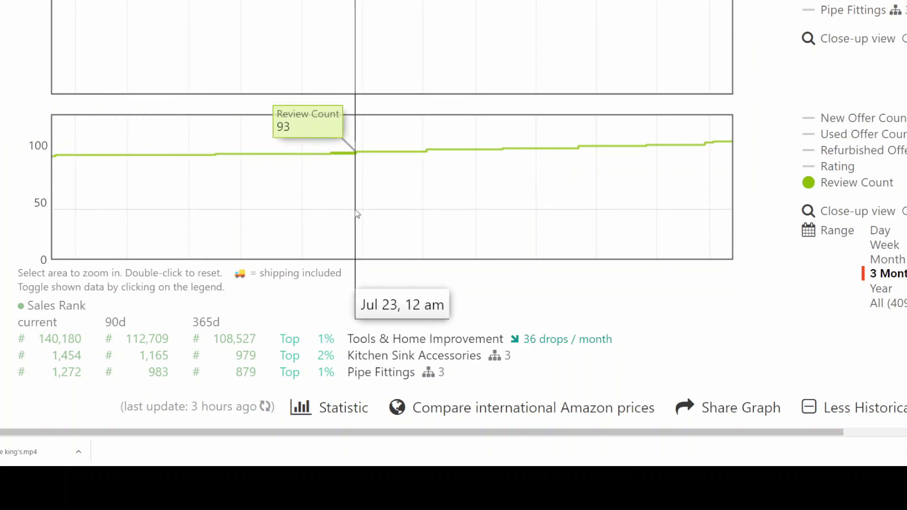
pyautogui.scroll(5, 357, 211)
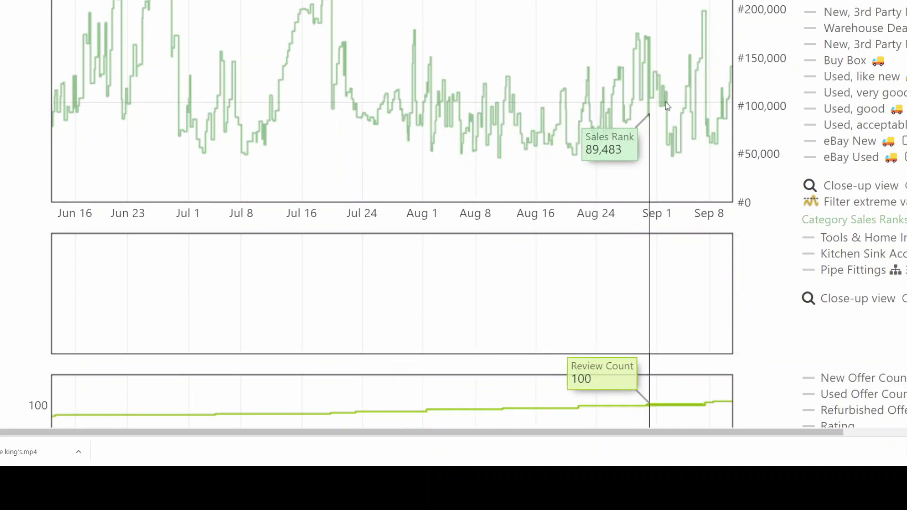
pyautogui.scroll(-4, 484, 108)
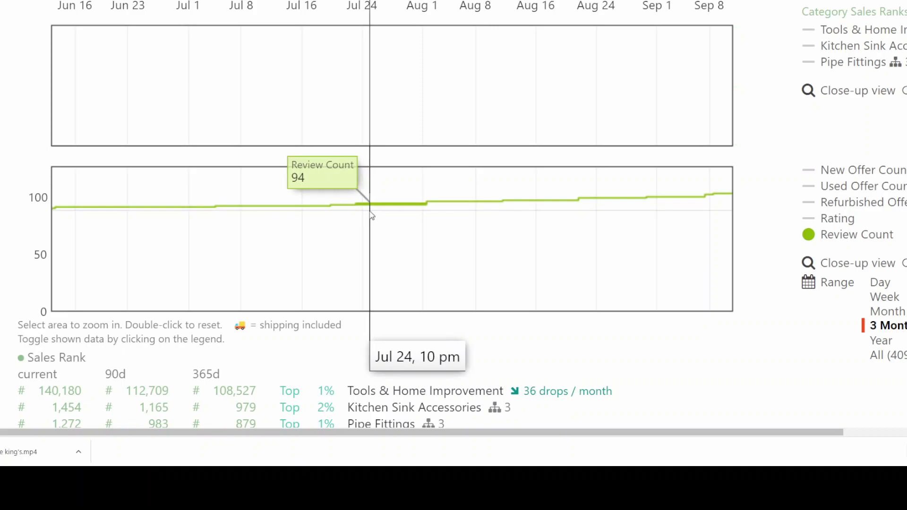
# - Show the Amazon, New, Used and List Price series alongside Sales Rank on the price history graph
pyautogui.scroll(8, 373, 215)
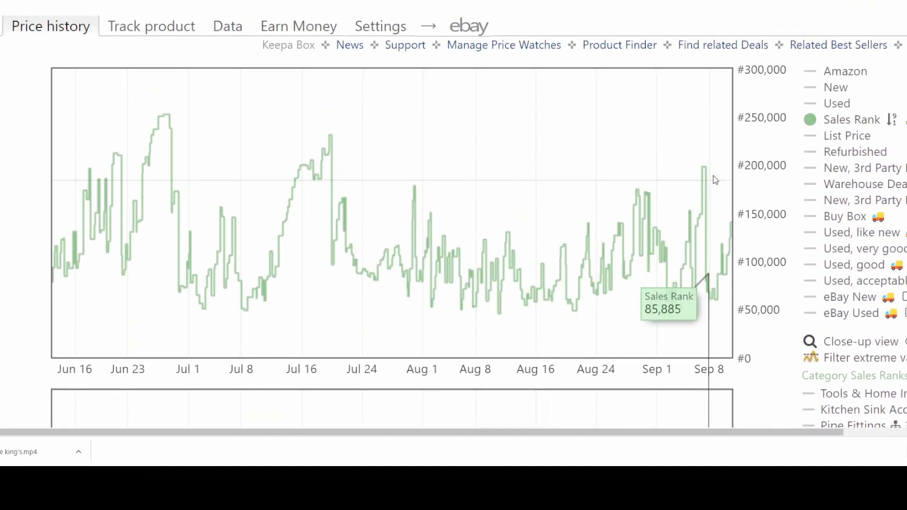
pyautogui.click(836, 75)
pyautogui.click(835, 87)
pyautogui.click(836, 104)
pyautogui.click(836, 136)
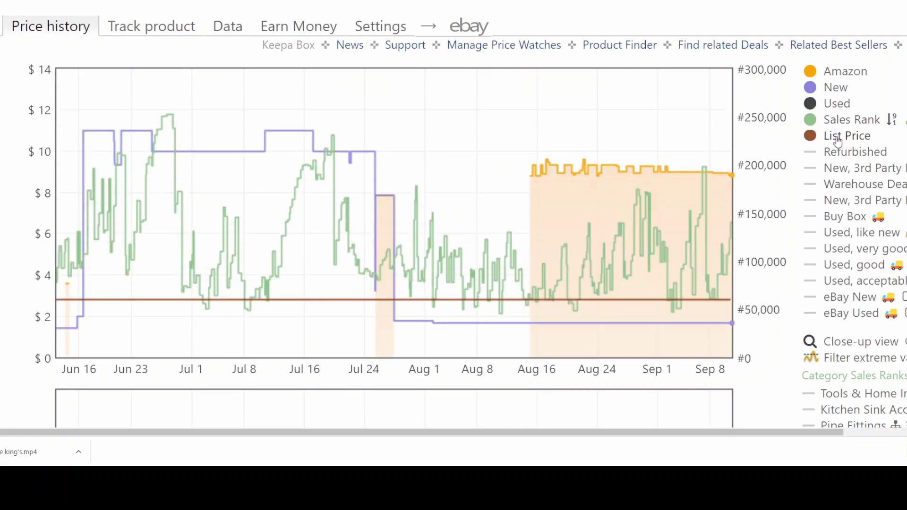
# - Add Refurbished, New 3rd Party FBM, Warehouse Deals, New 3rd Party FBA and Buy Box to the graph, and inspect points in August
pyautogui.click(834, 152)
pyautogui.click(834, 169)
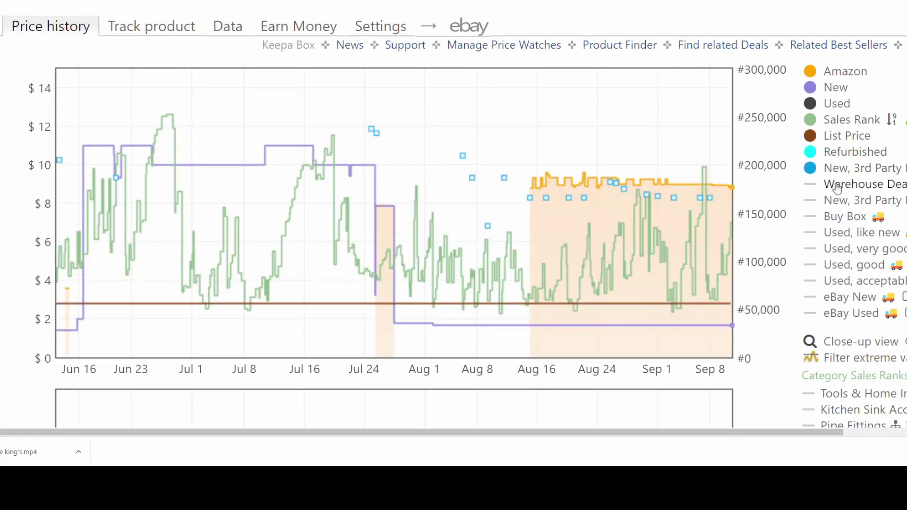
pyautogui.click(837, 188)
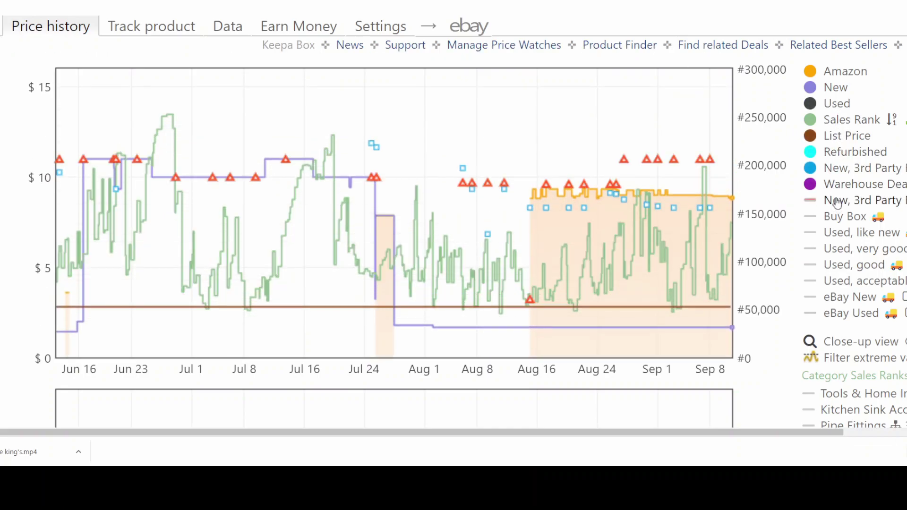
pyautogui.click(835, 202)
pyautogui.click(834, 217)
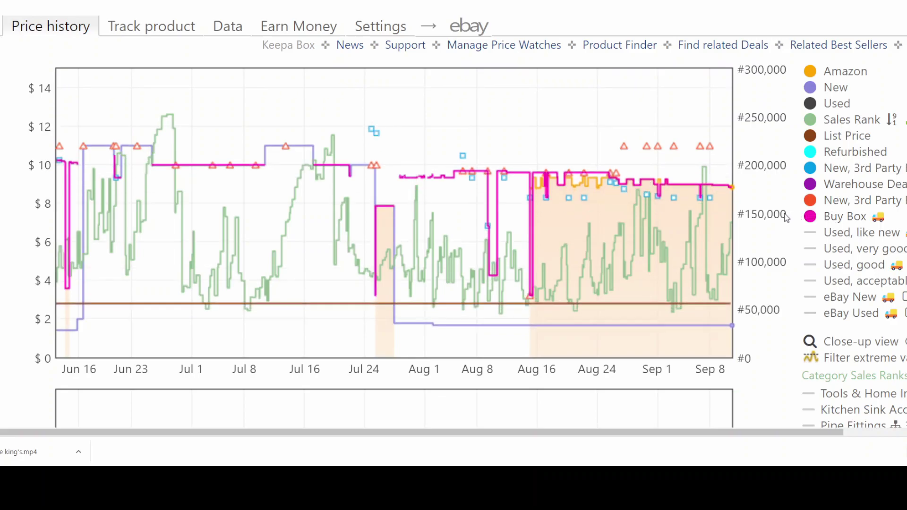
pyautogui.moveTo(654, 239)
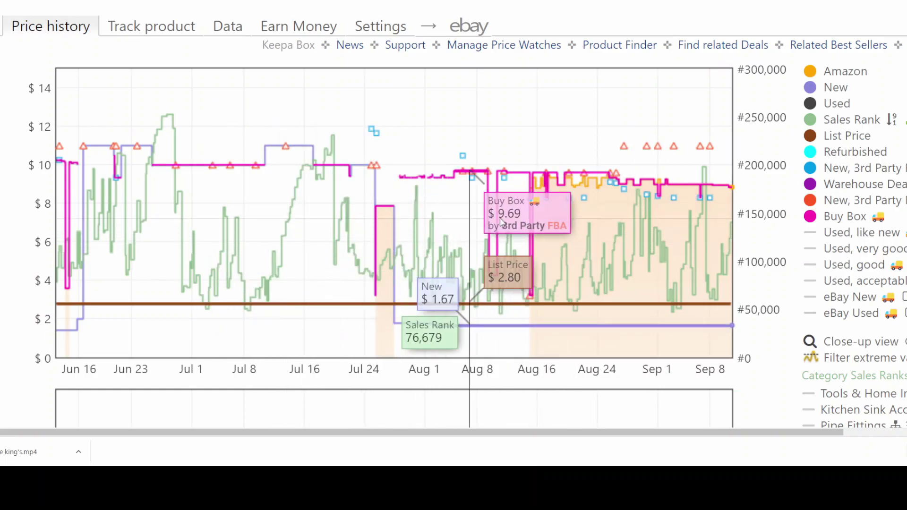
pyautogui.scroll(-2, 516, 221)
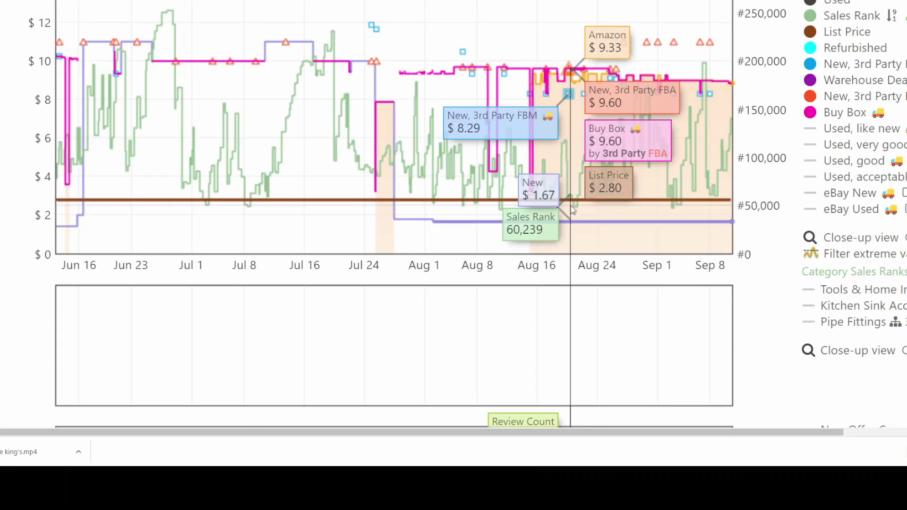